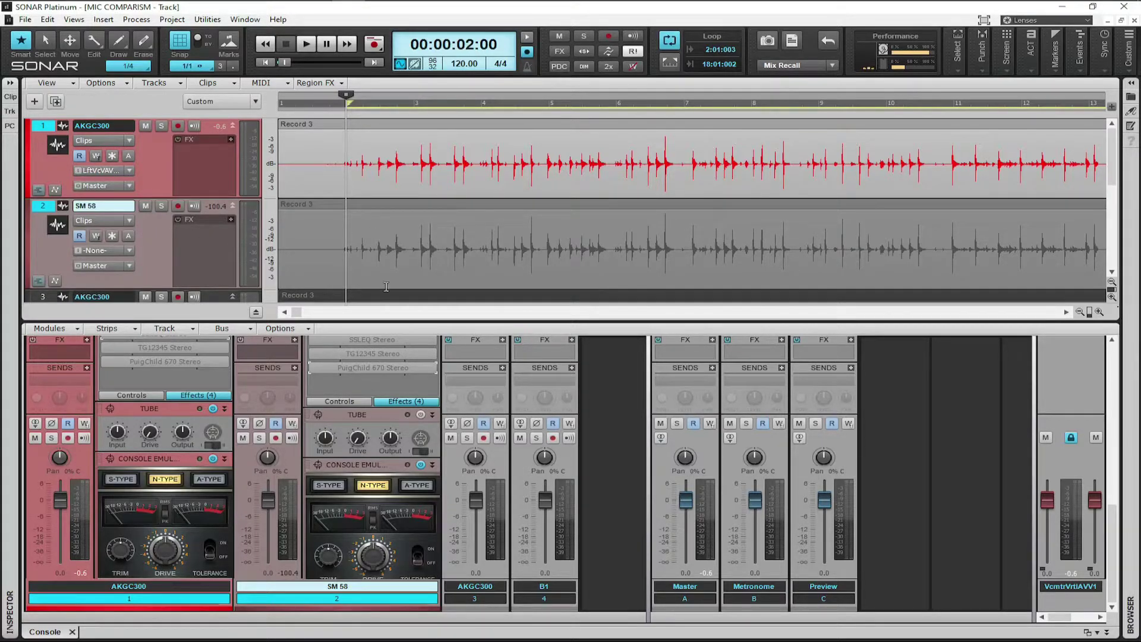
# Open the WLM Plus Stereo meters of the AKGC300 and SM 58 tracks side by side and start playback
pyautogui.scroll(2, 212, 374)
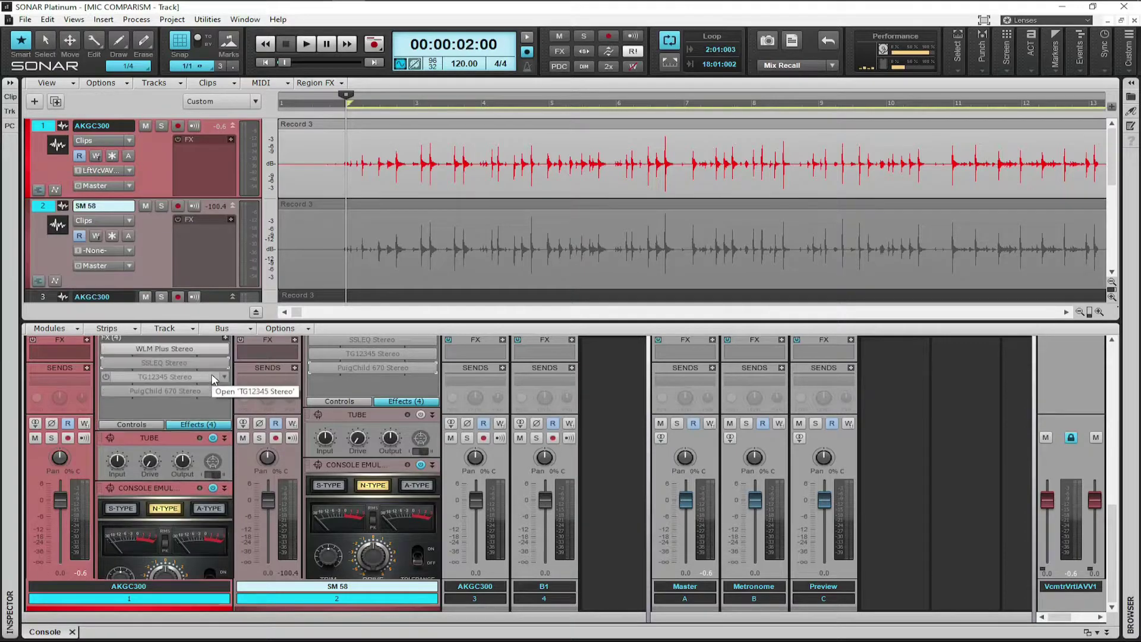
pyautogui.scroll(2, 311, 375)
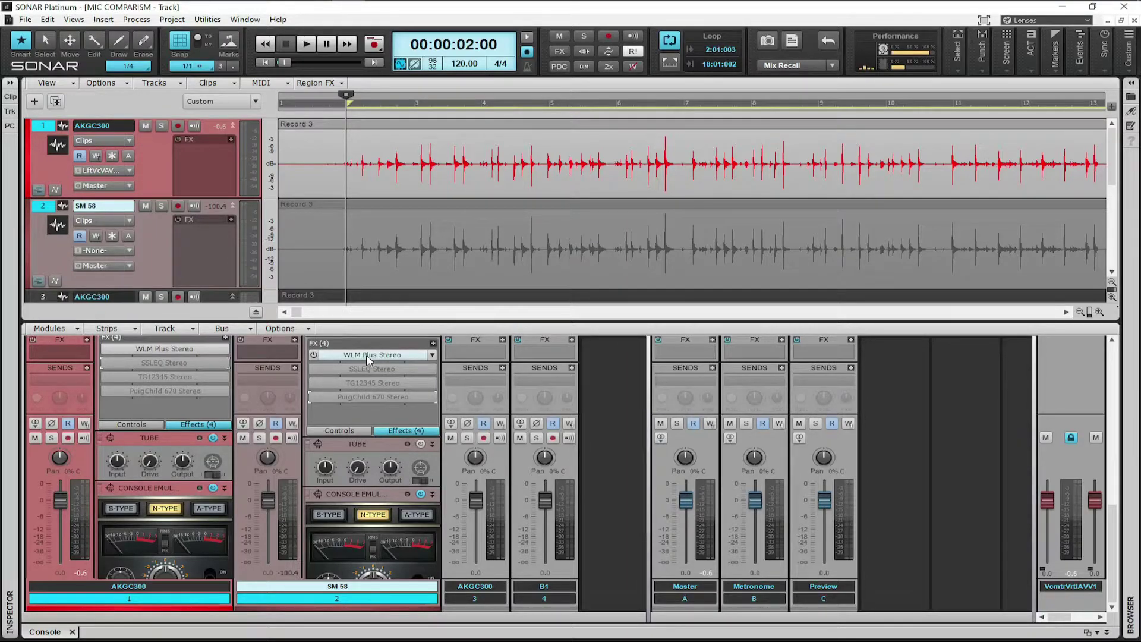
pyautogui.doubleClick(366, 354)
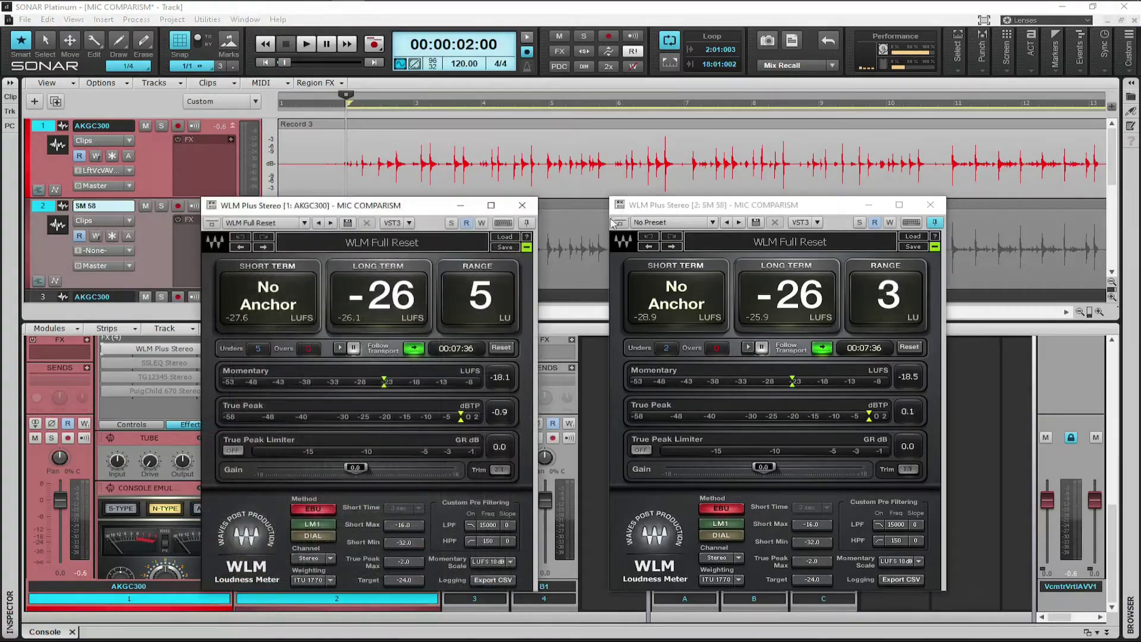
pyautogui.moveTo(680, 211); pyautogui.dragTo(631, 213)
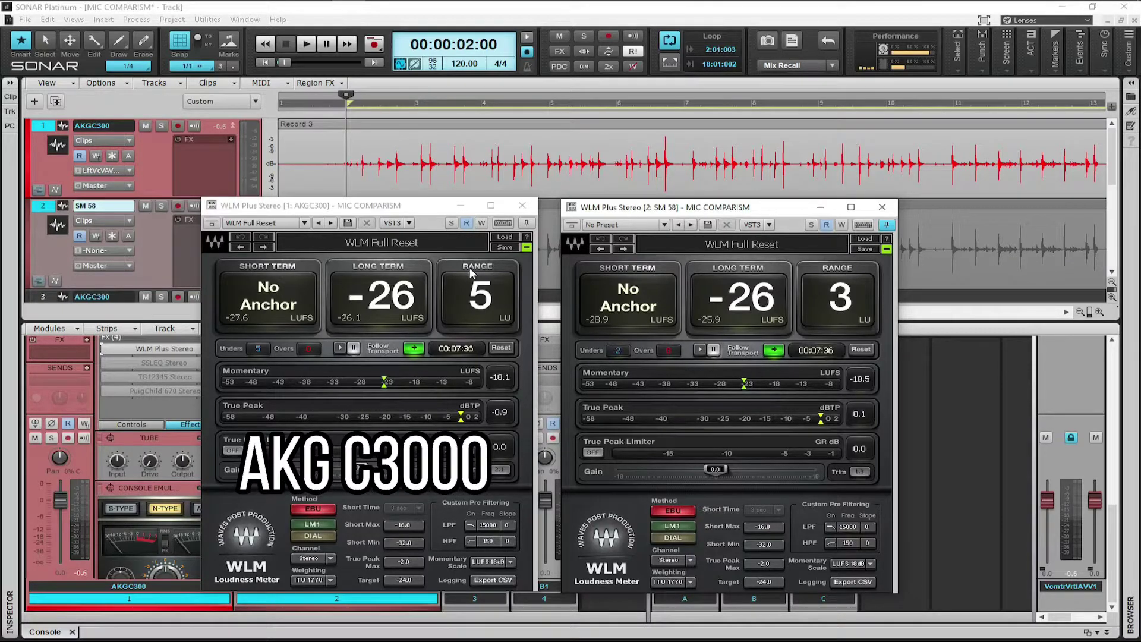
pyautogui.press('space')
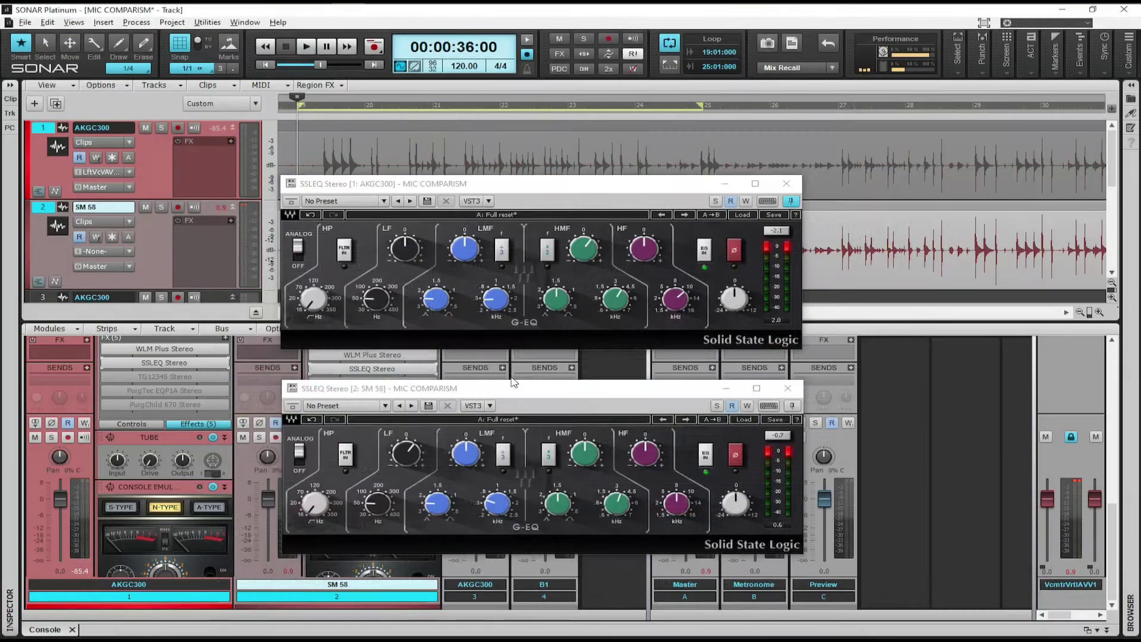
# Arrange the AKGC300 and SM 58 SSLEQ Stereo windows one above the other to compare their EQ settings
pyautogui.moveTo(535, 390); pyautogui.dragTo(549, 364)
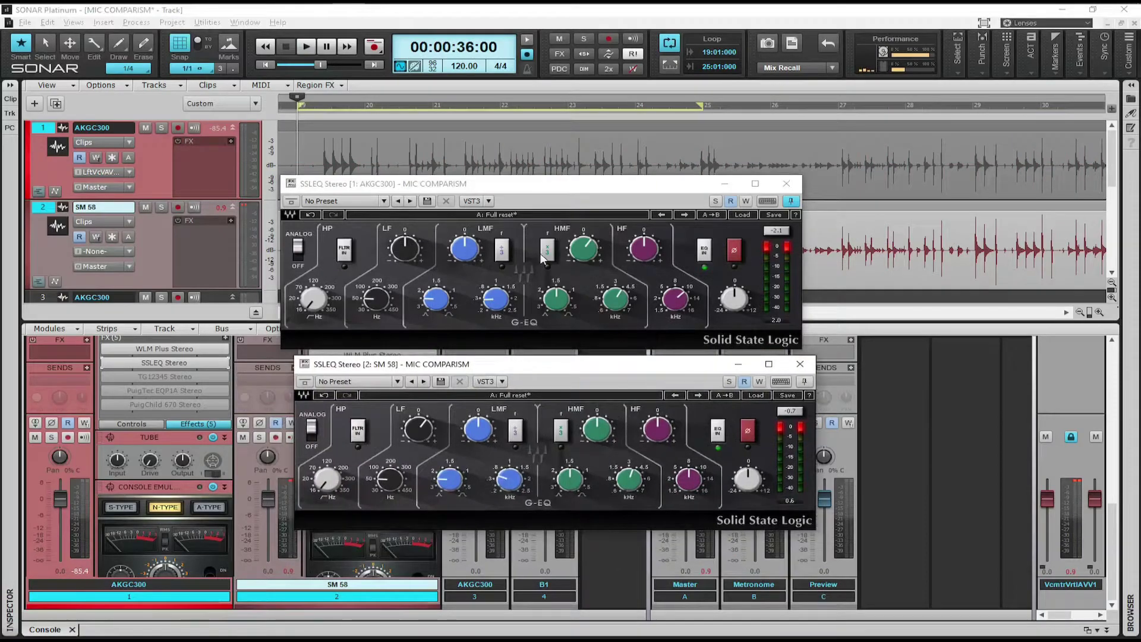
pyautogui.moveTo(493, 190); pyautogui.dragTo(492, 193)
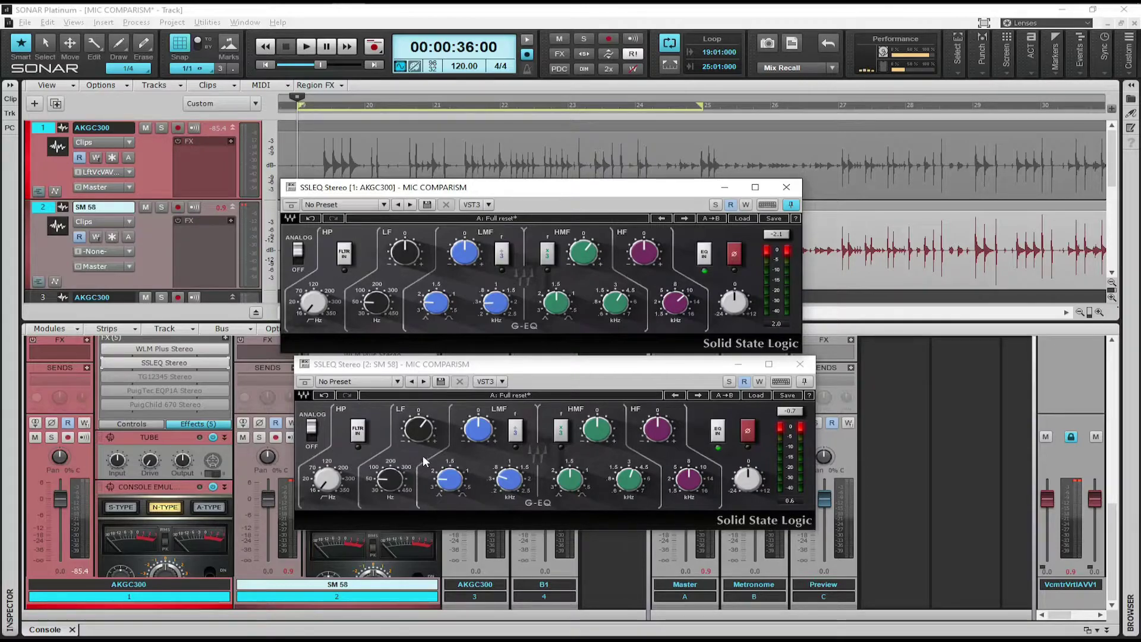
pyautogui.moveTo(592, 274)
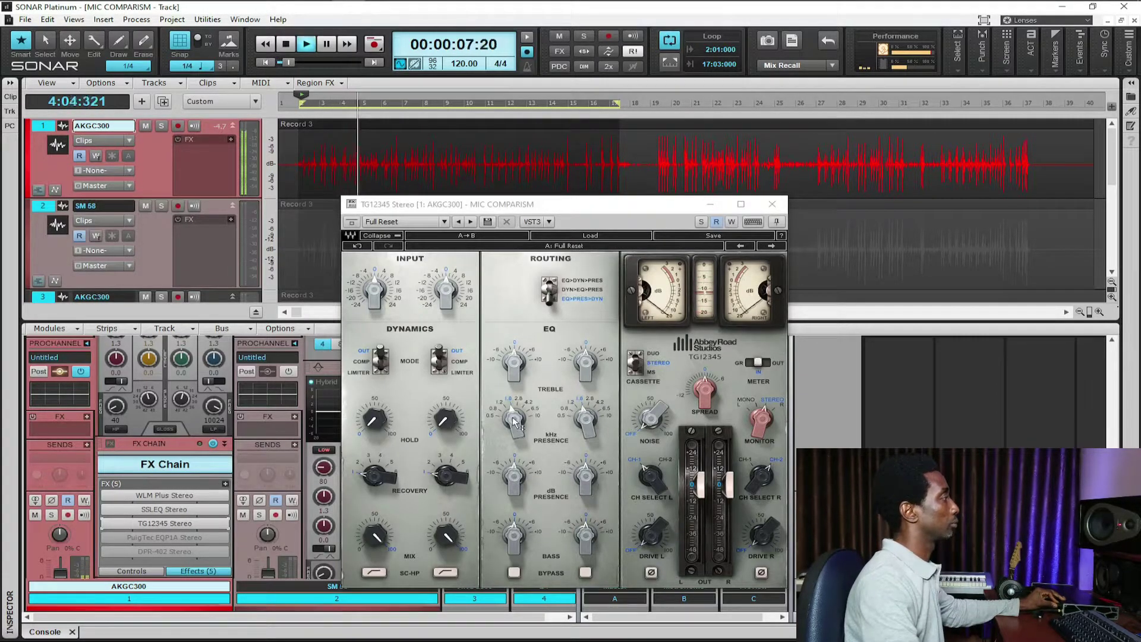
# Shape the AKGC300 track's TG12345 EQ by changing the presence frequency, cutting presence to about -7.7 dB, and boosting bass and treble
pyautogui.moveTo(516, 432); pyautogui.dragTo(517, 423)
pyautogui.moveTo(517, 441); pyautogui.dragTo(513, 472)
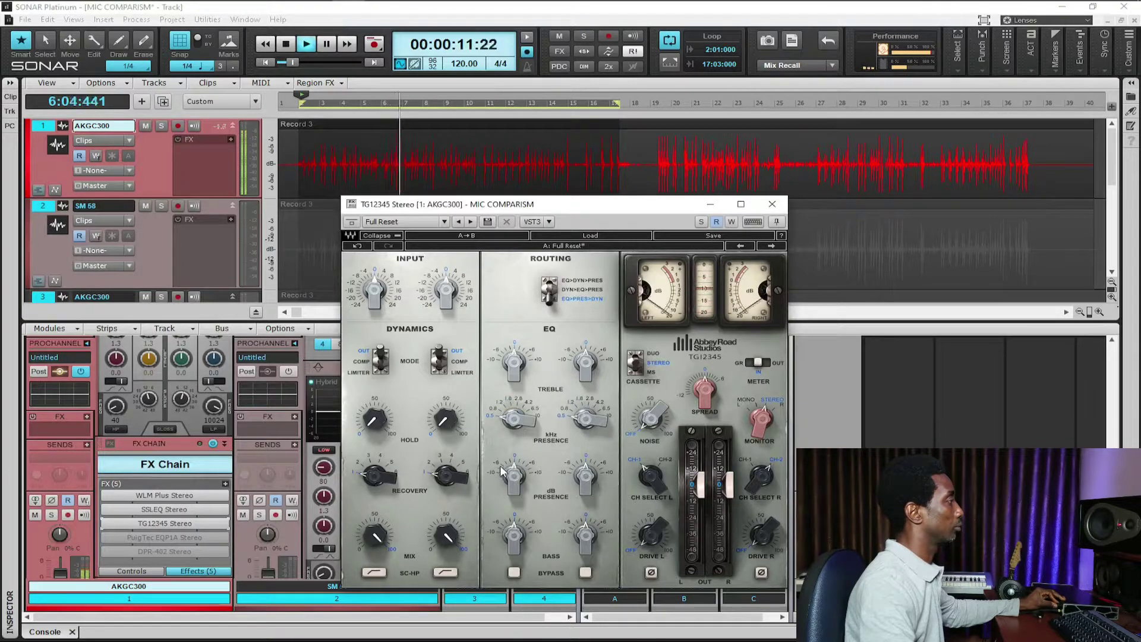
pyautogui.moveTo(513, 476); pyautogui.dragTo(514, 498)
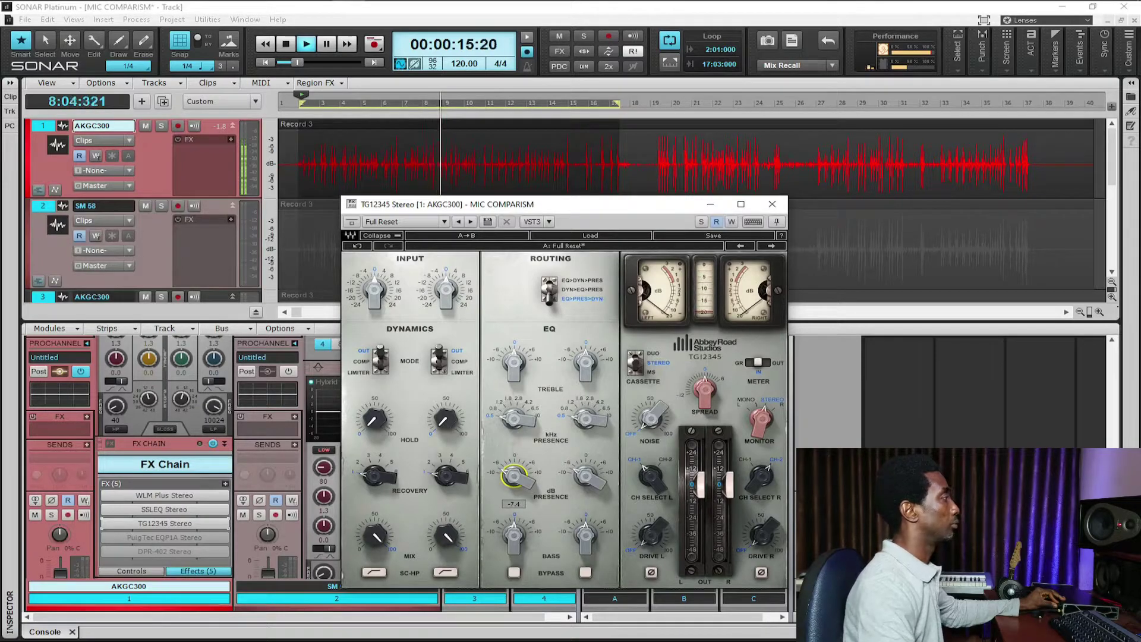
pyautogui.moveTo(514, 498); pyautogui.dragTo(513, 494)
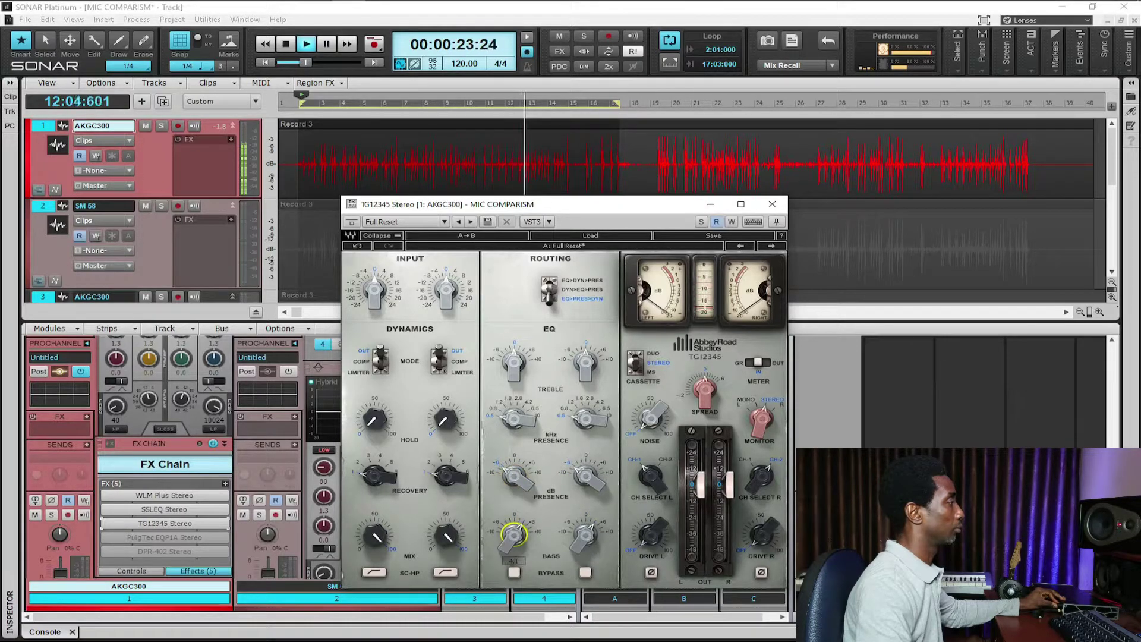
pyautogui.moveTo(514, 363)
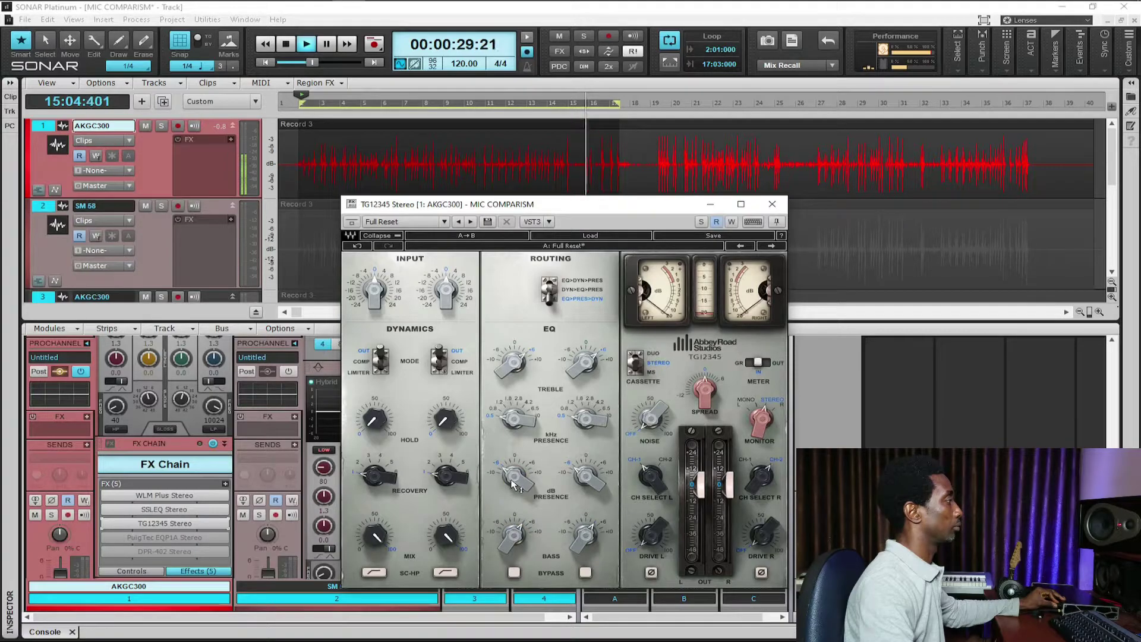
pyautogui.moveTo(532, 475)
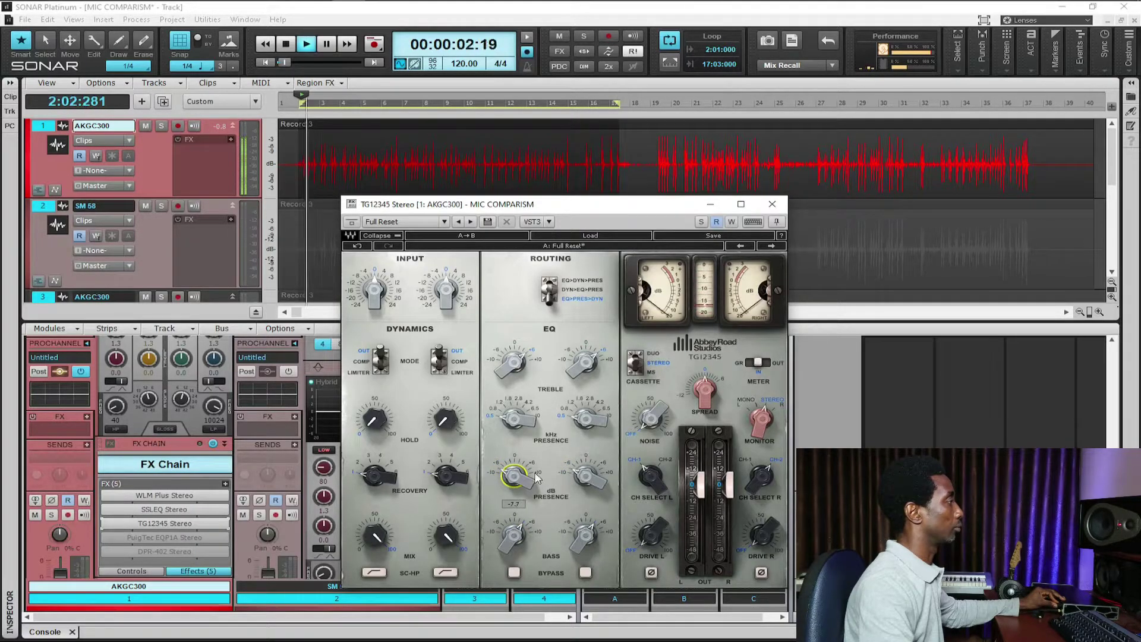
pyautogui.click(636, 459)
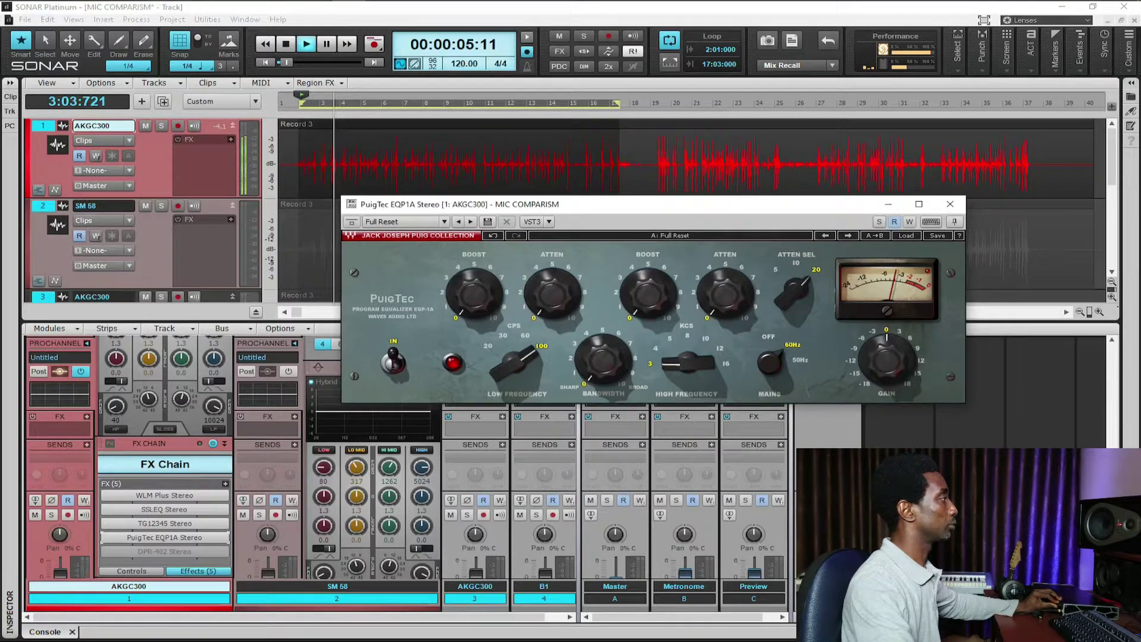
# Set the PuigTec EQP1A low band on the AKGC300 track to 60 CPS, with boost 2 and attenuation about 3
pyautogui.moveTo(552, 293)
pyautogui.mouseDown()
pyautogui.moveTo(552, 250)
pyautogui.moveTo(553, 280)
pyautogui.mouseUp()
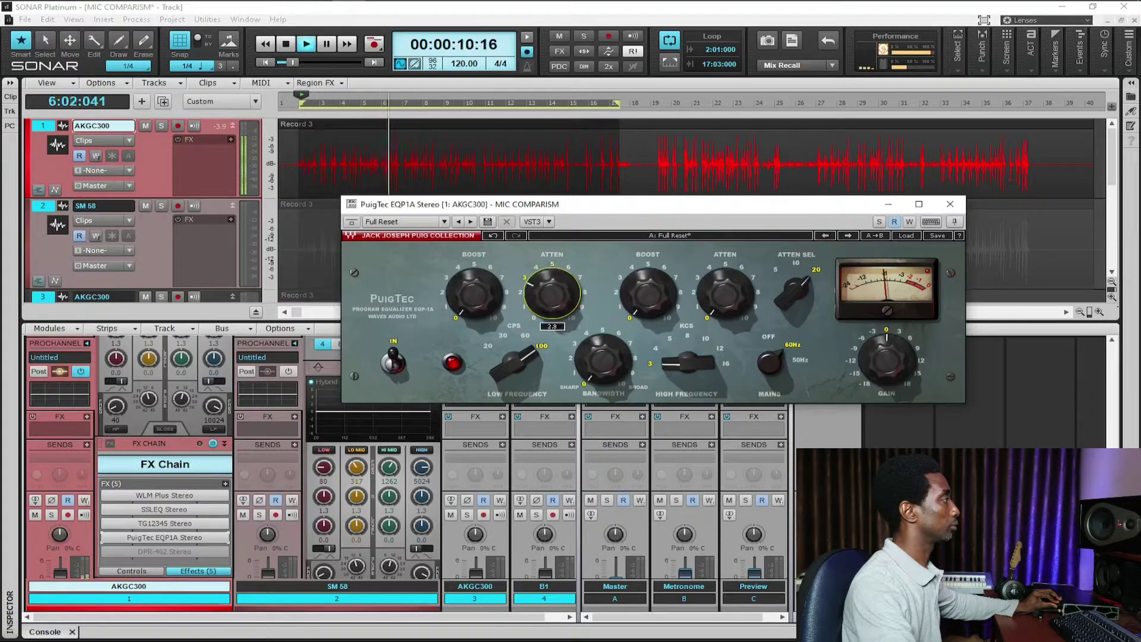
pyautogui.click(527, 339)
pyautogui.moveTo(460, 310); pyautogui.dragTo(461, 297)
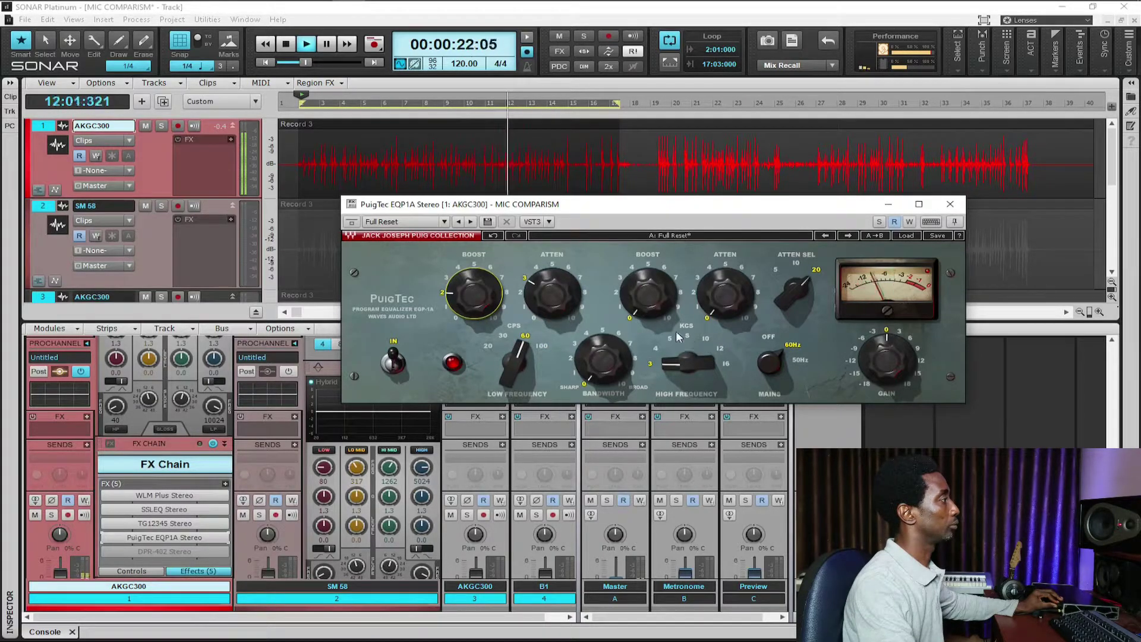
# Set the PuigTec EQP1A high-frequency boost to 5 and try the high frequency at 8 and 12 KCS
pyautogui.moveTo(637, 306); pyautogui.dragTo(648, 282)
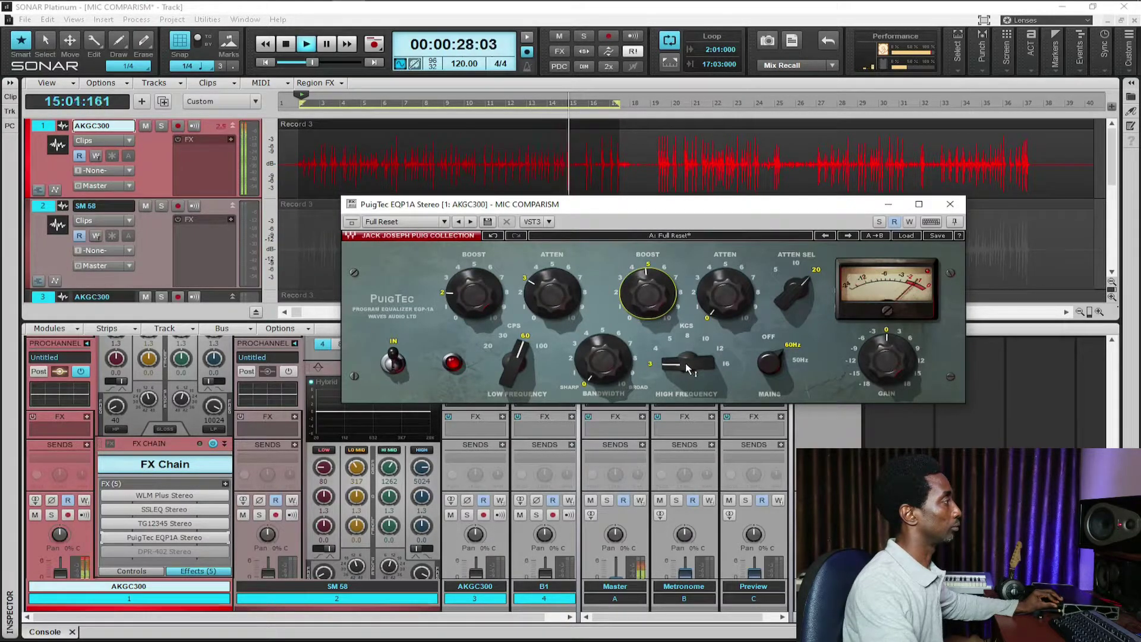
pyautogui.moveTo(648, 291); pyautogui.dragTo(648, 289)
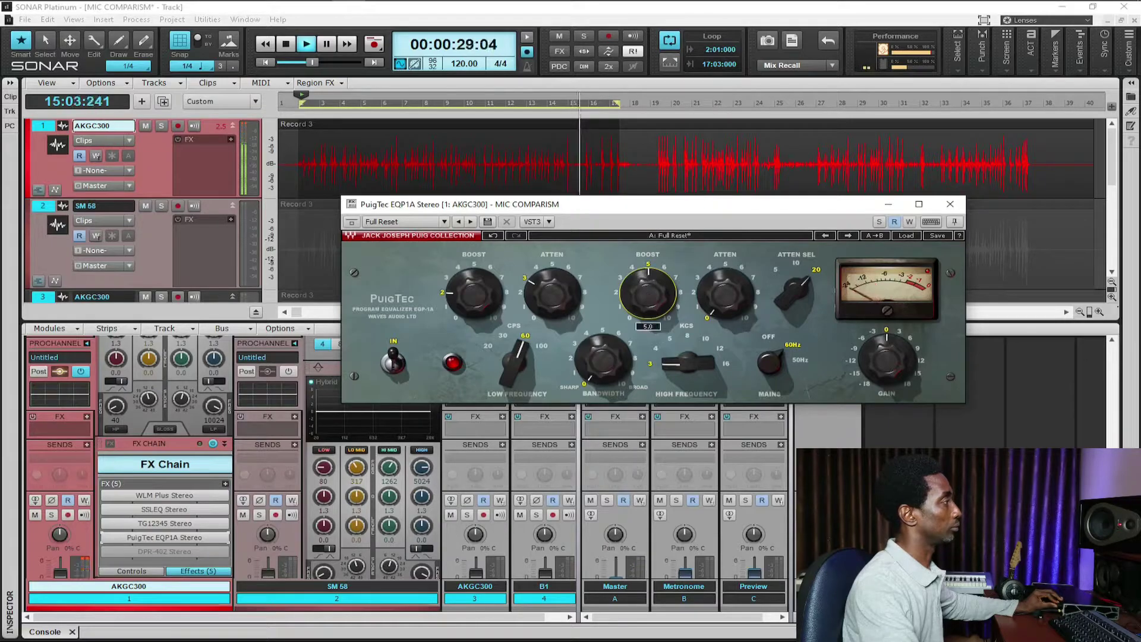
pyautogui.click(688, 363)
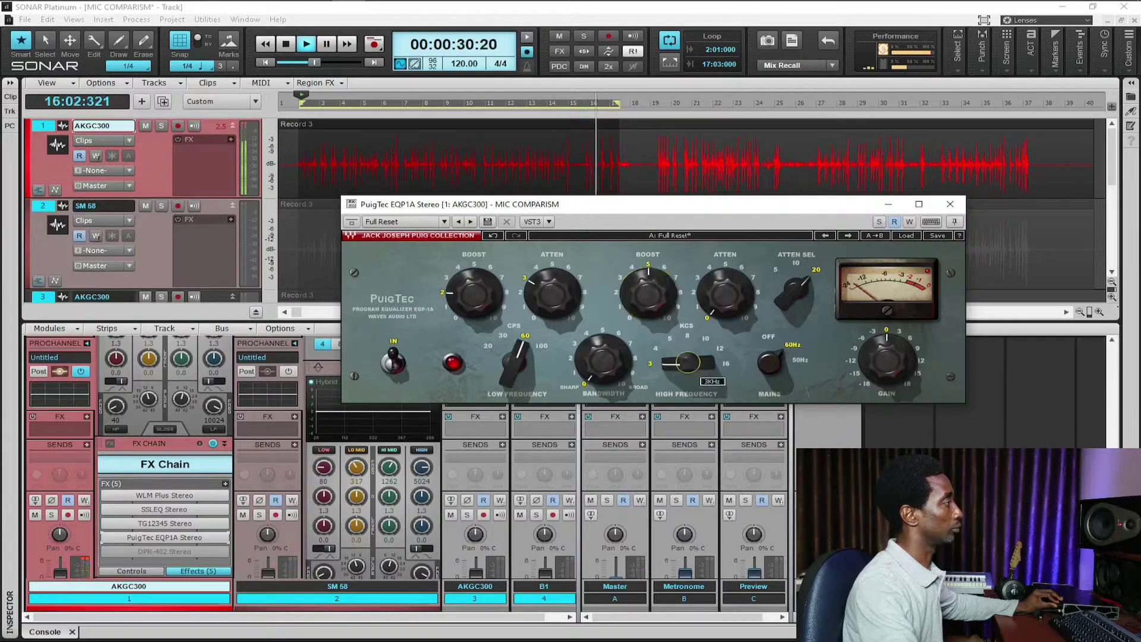
pyautogui.click(686, 334)
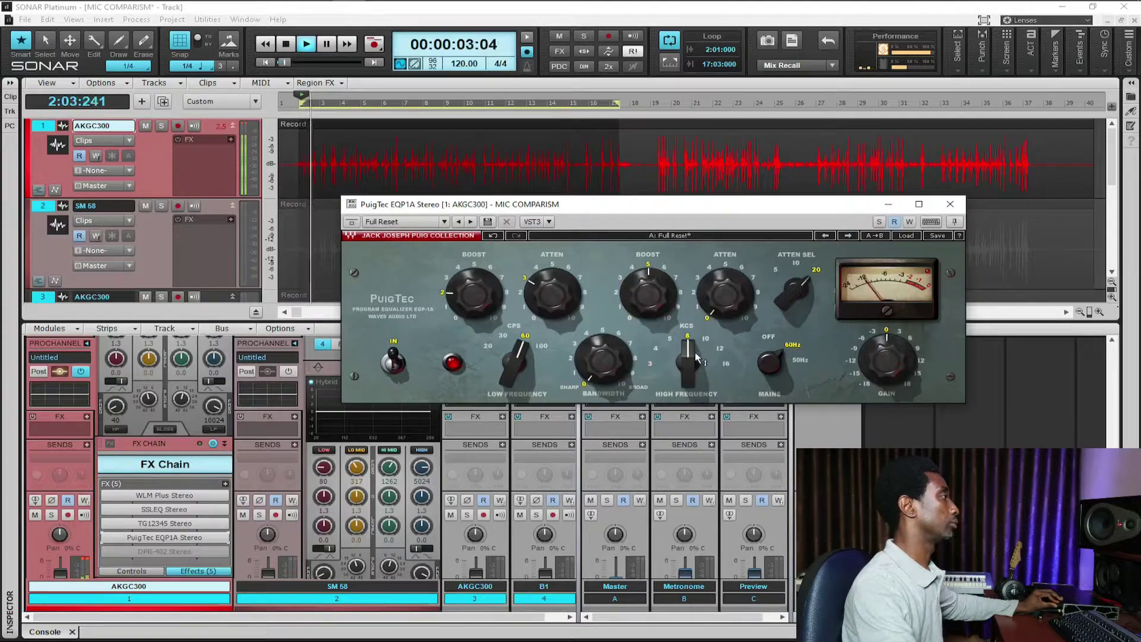
pyautogui.click(689, 362)
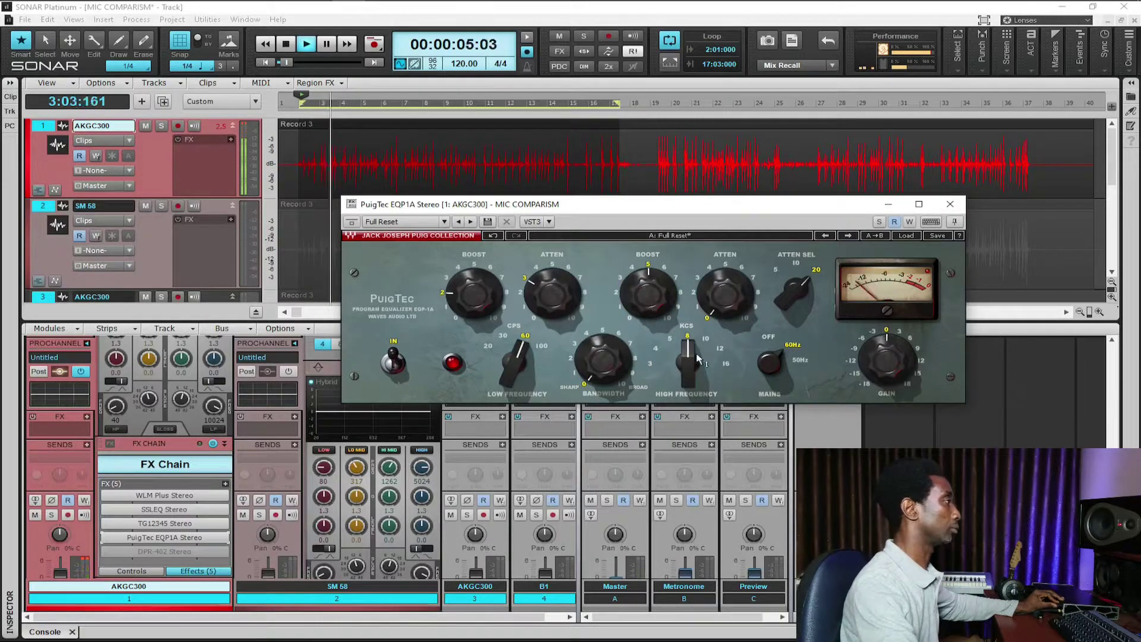
pyautogui.moveTo(687, 362); pyautogui.dragTo(708, 343)
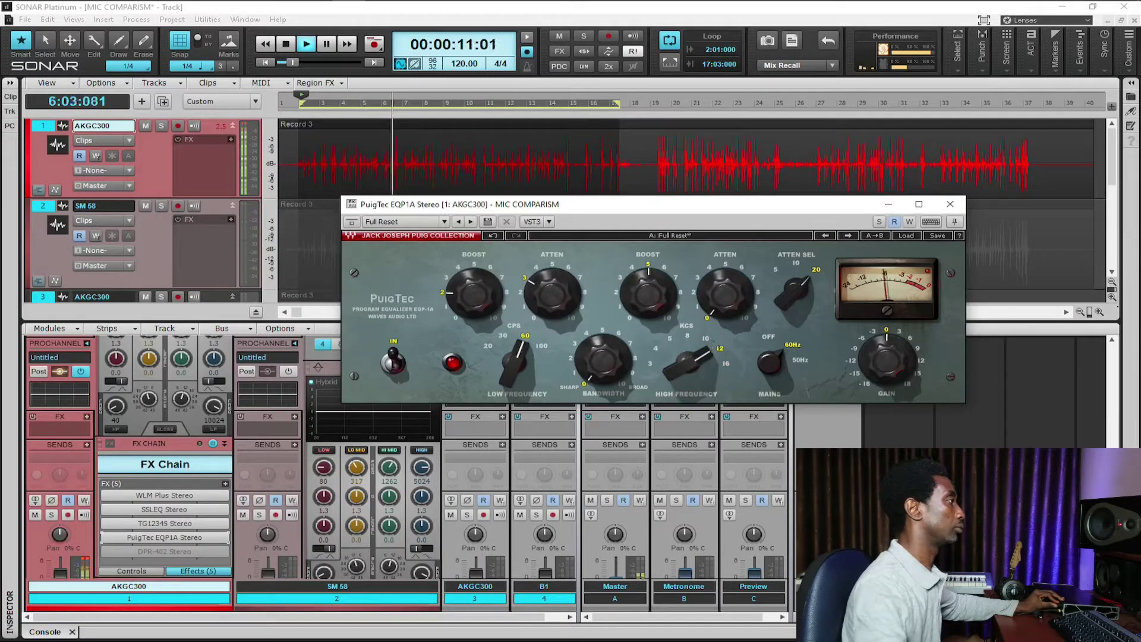
# Set the PuigTec EQP1A high-band attenuation to about 1 and the mains switch to 50 Hz
pyautogui.moveTo(721, 304); pyautogui.dragTo(721, 298)
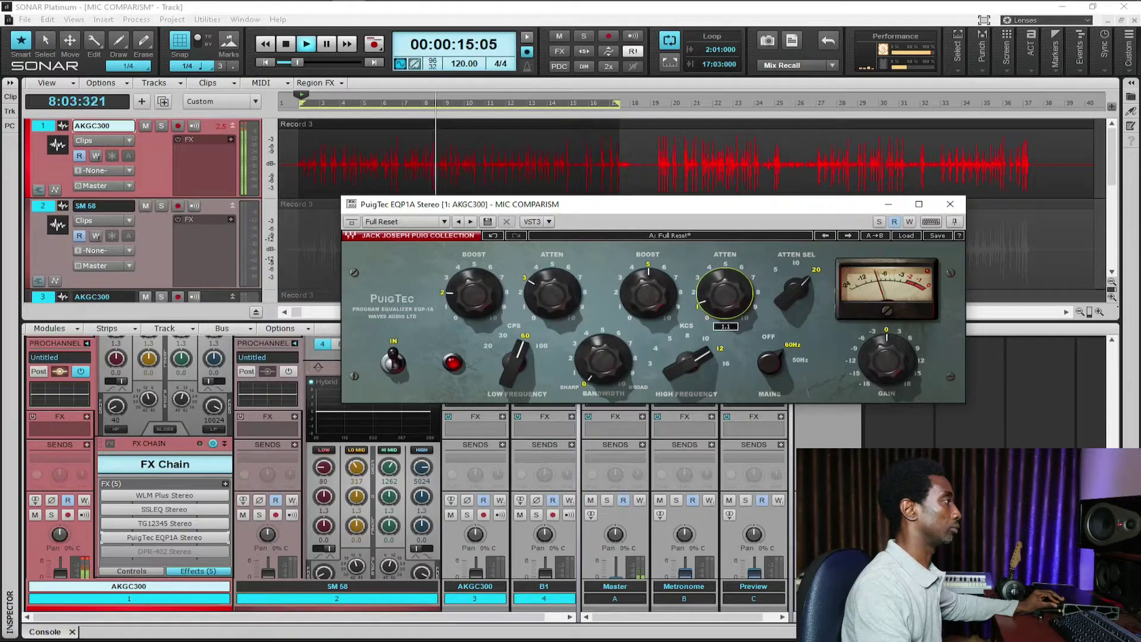
pyautogui.click(770, 361)
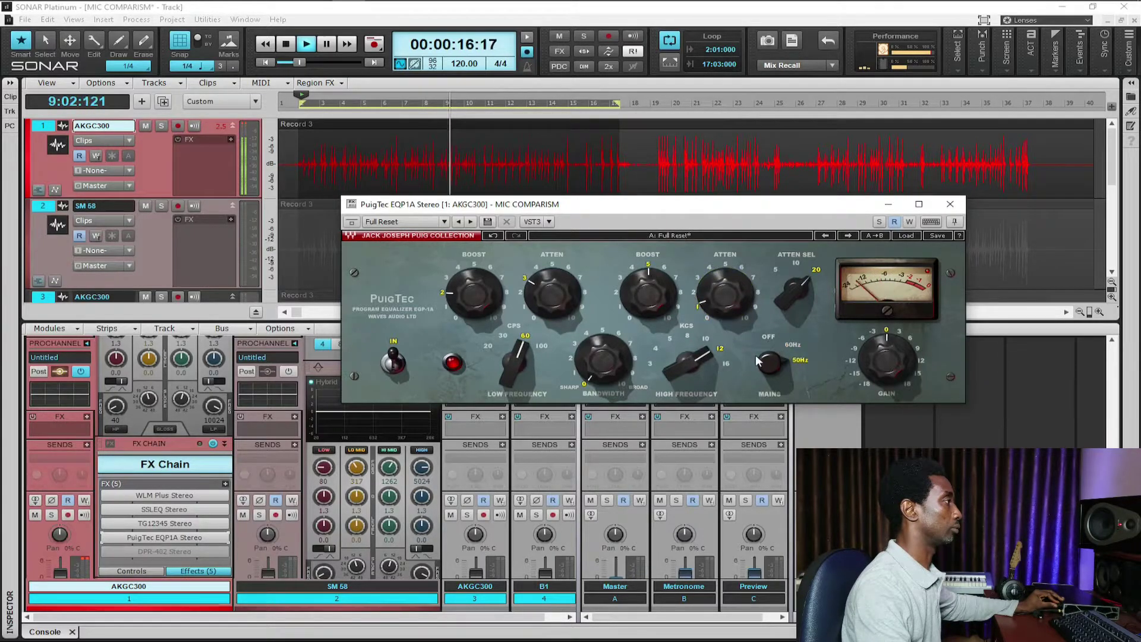
pyautogui.click(705, 354)
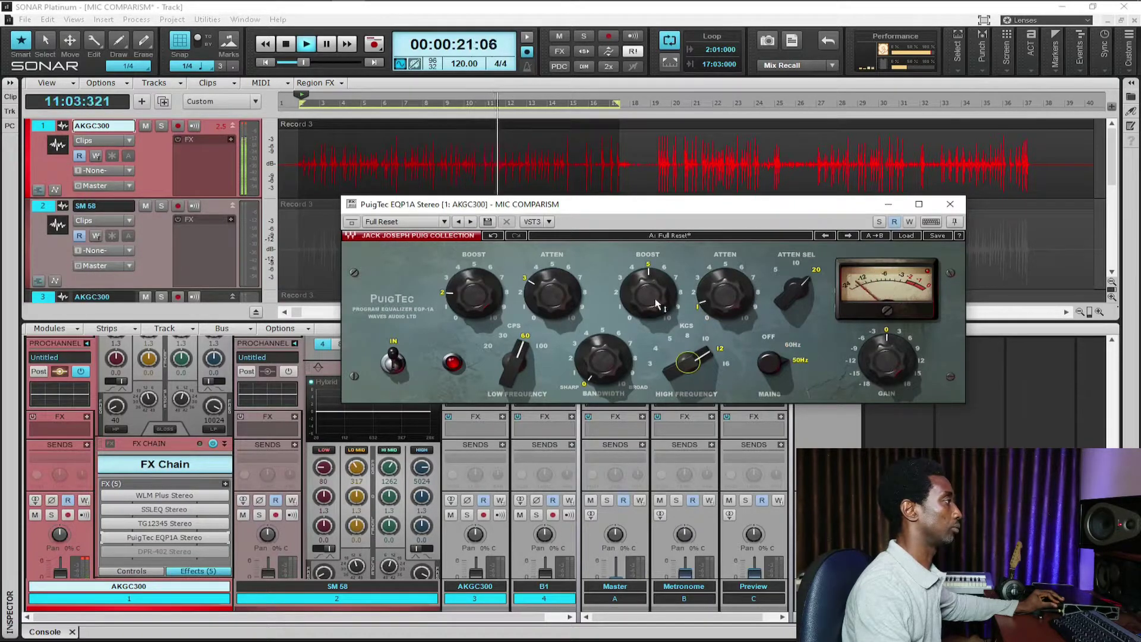
# Try a high boost of about 7.8, then set the high band to 10 KCS with boost 5 and attenuation 2
pyautogui.moveTo(647, 291); pyautogui.dragTo(648, 271)
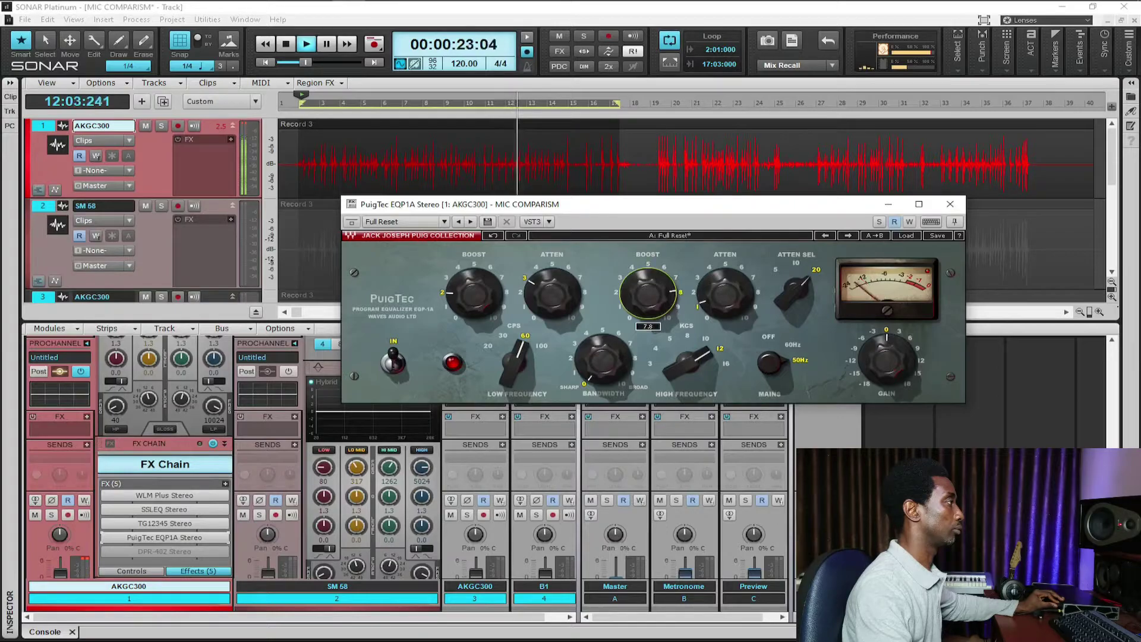
pyautogui.click(705, 342)
pyautogui.moveTo(648, 291); pyautogui.dragTo(648, 308)
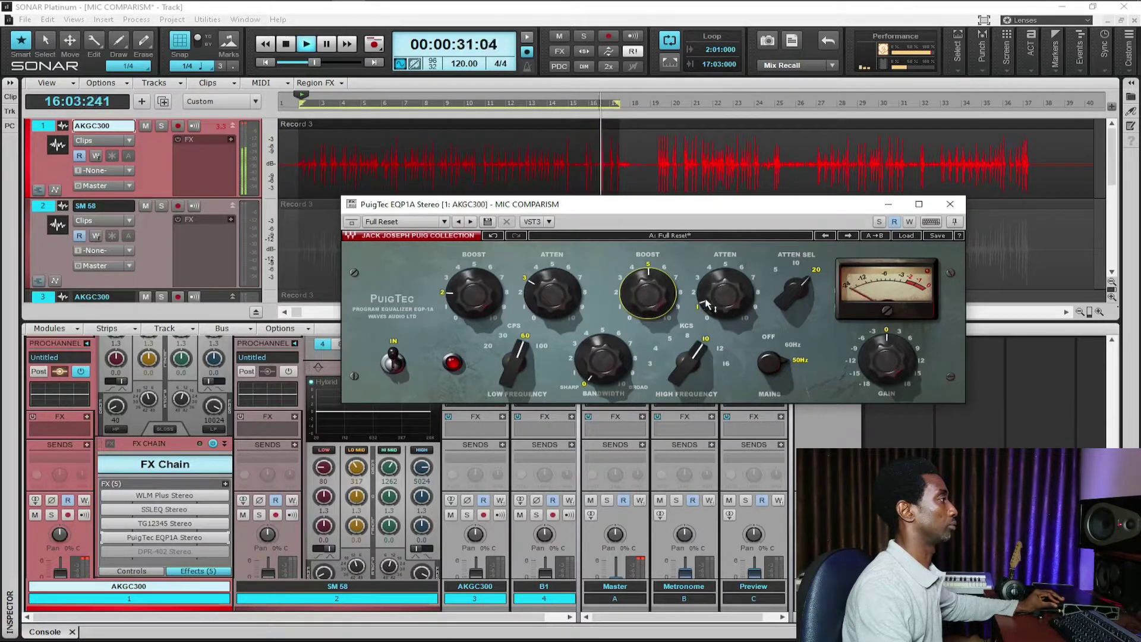
pyautogui.click(725, 292)
pyautogui.moveTo(725, 292); pyautogui.dragTo(726, 298)
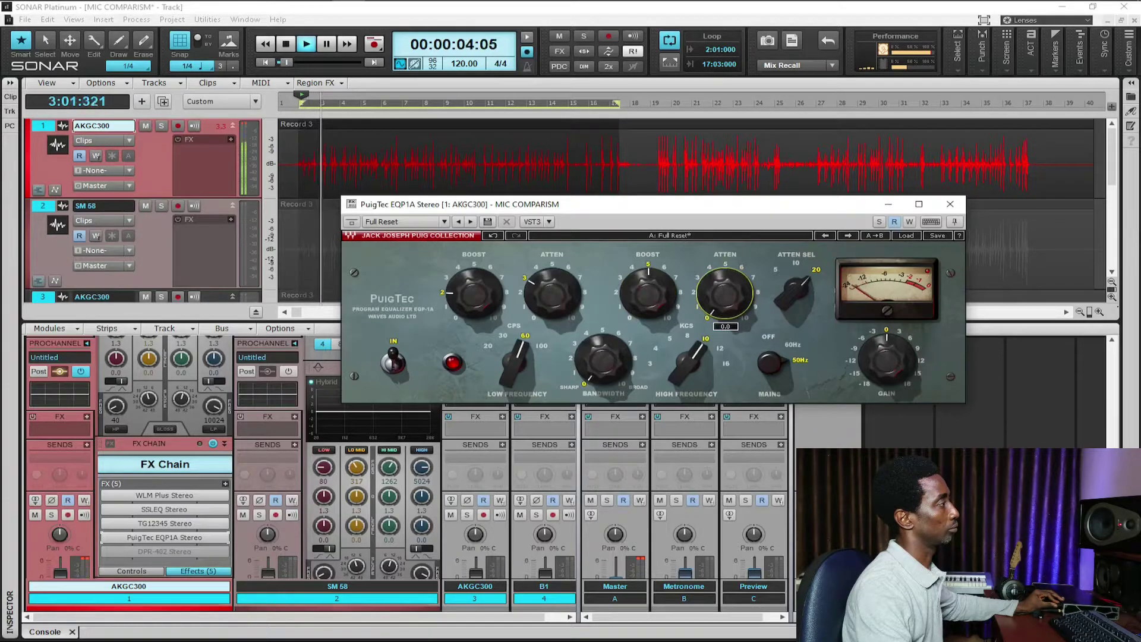
pyautogui.moveTo(725, 292); pyautogui.dragTo(726, 285)
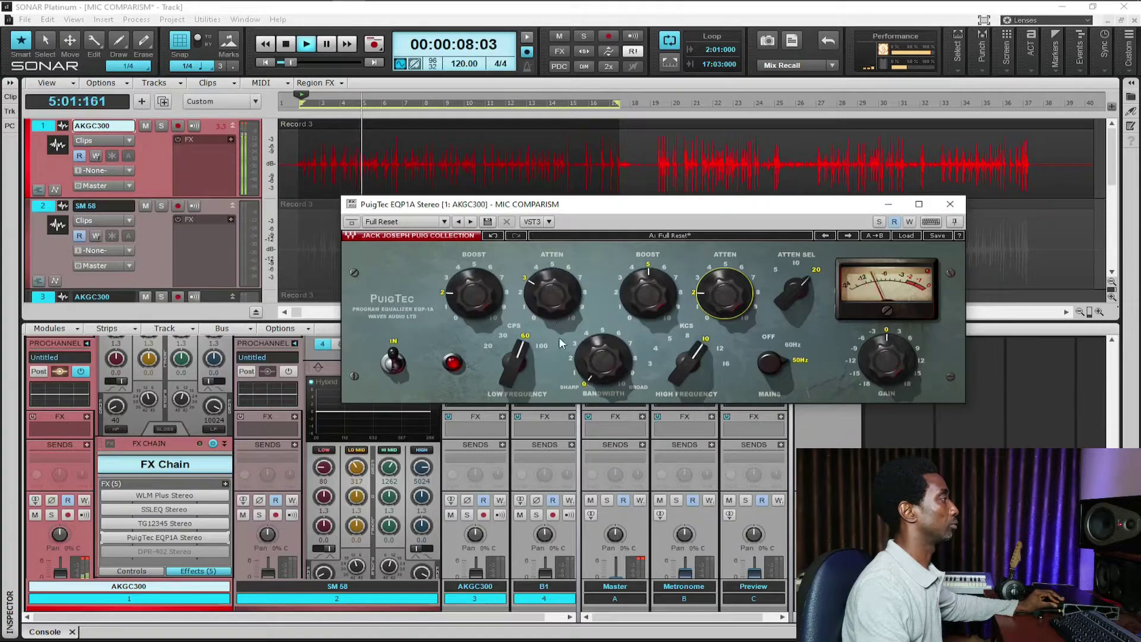
# Set the PuigTec EQP1A low attenuation to about 4 and the bandwidth to about 2, and stop playback
pyautogui.moveTo(584, 361); pyautogui.dragTo(589, 371)
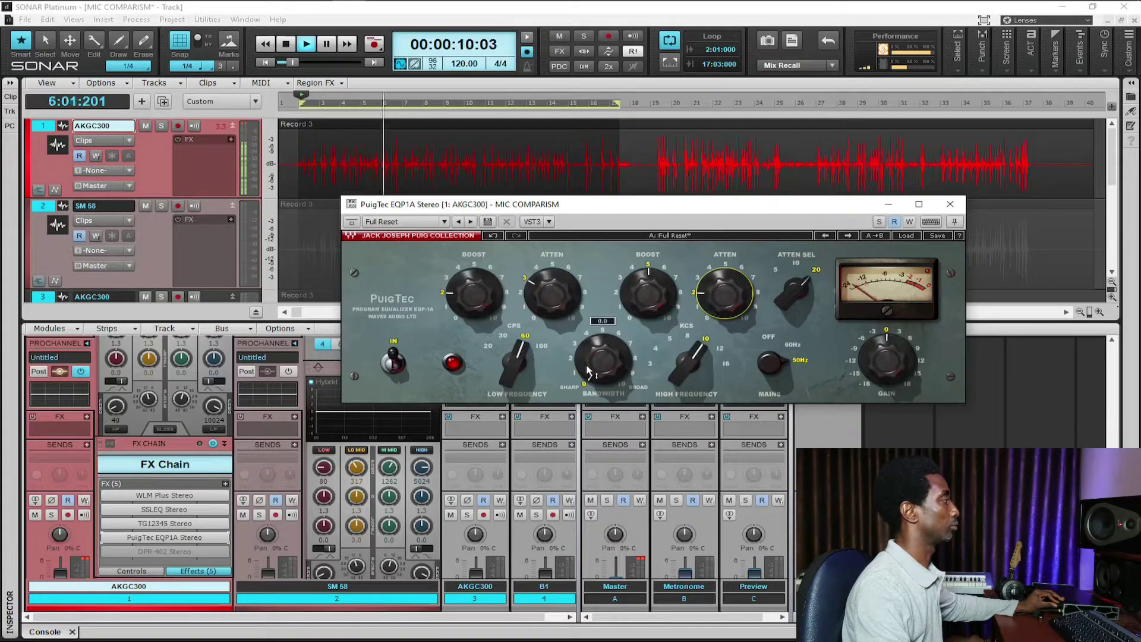
pyautogui.moveTo(552, 293); pyautogui.dragTo(552, 293)
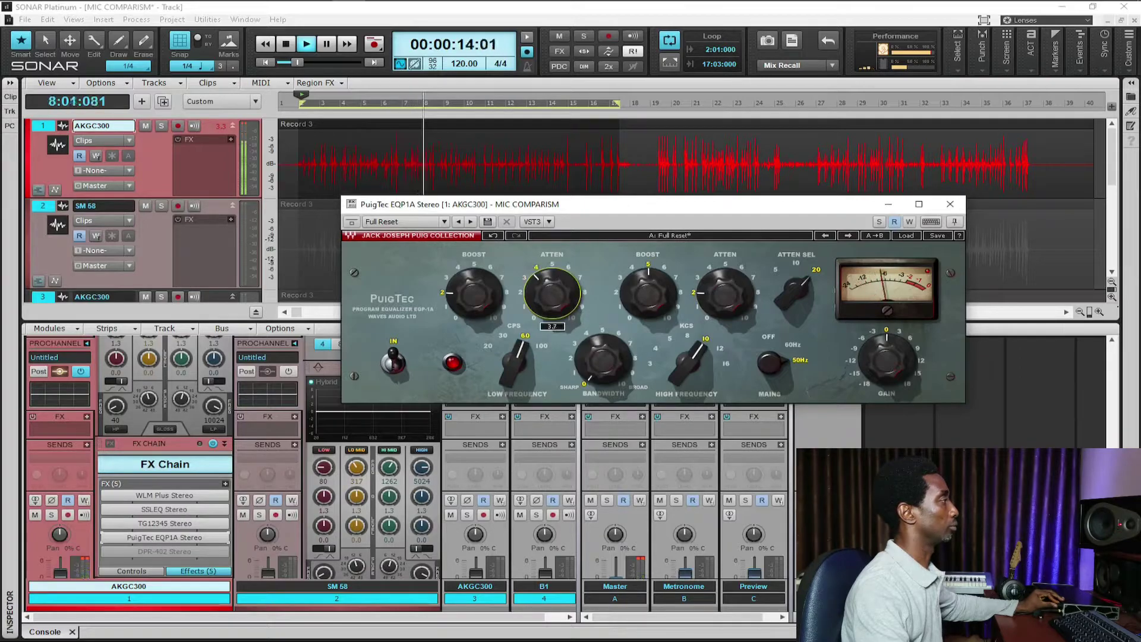
pyautogui.moveTo(552, 293); pyautogui.dragTo(552, 292)
pyautogui.moveTo(589, 362); pyautogui.dragTo(589, 350)
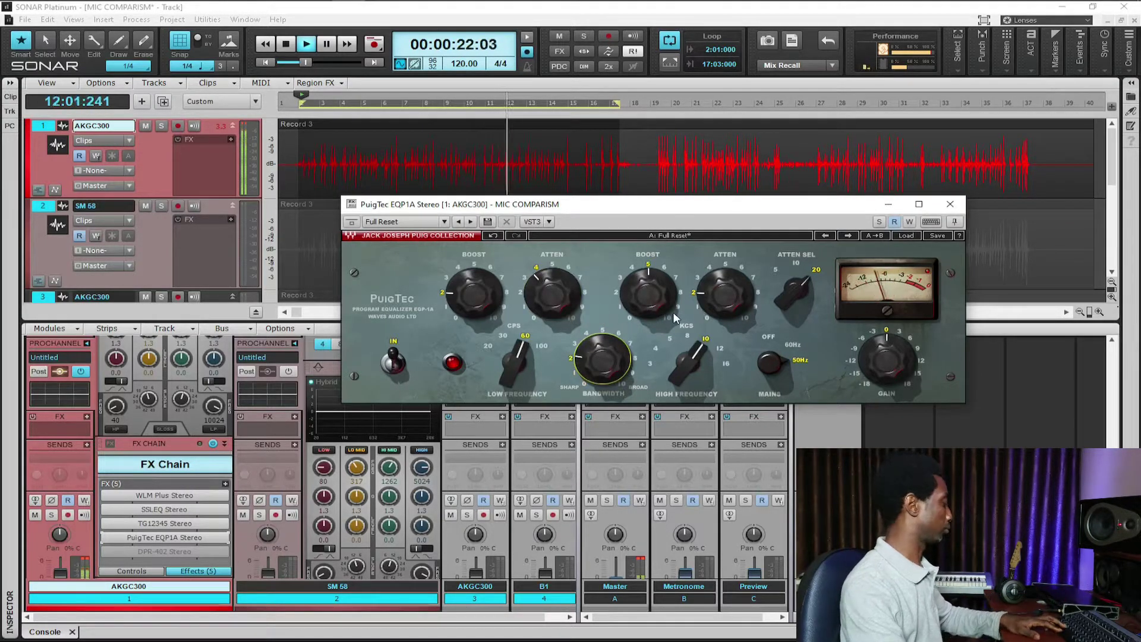
pyautogui.press('space')
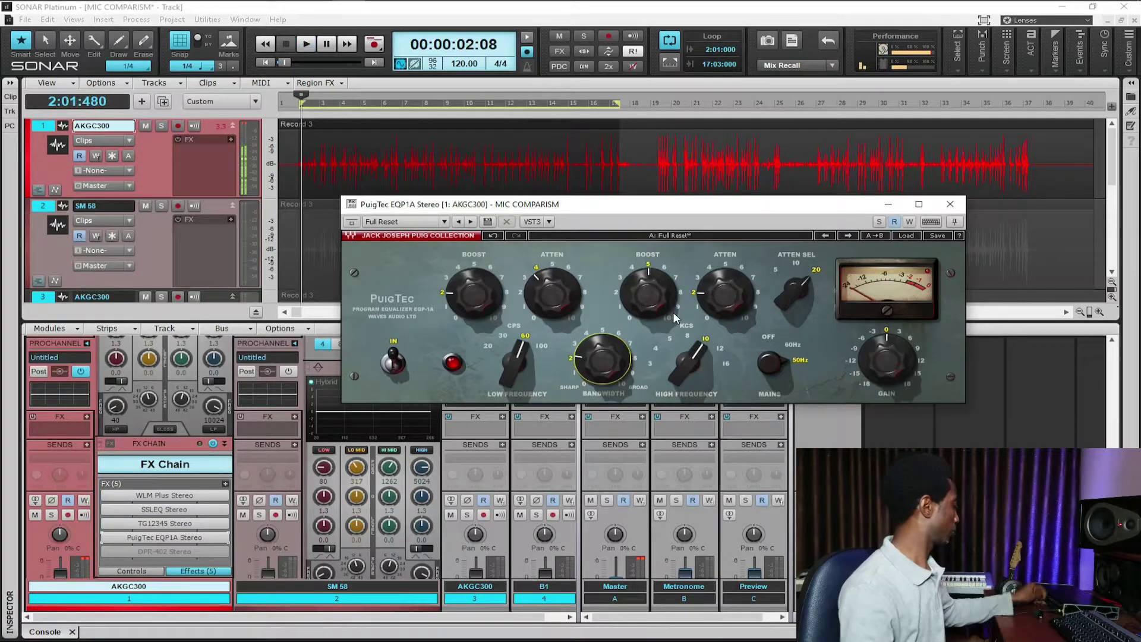
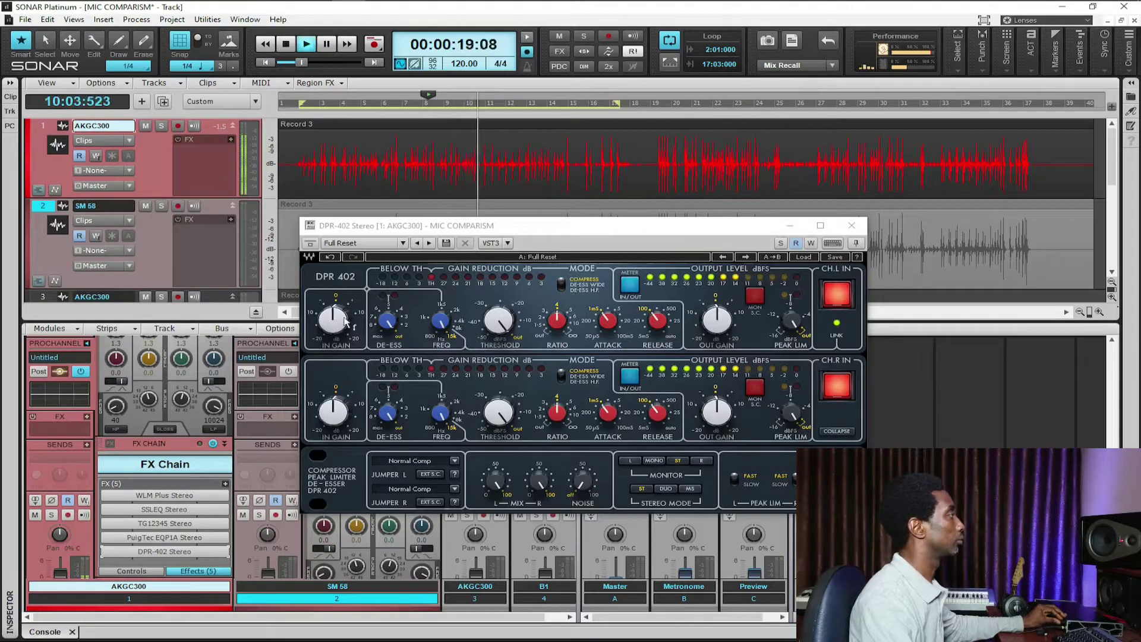
# Raise the input gain of the DPR-402 Stereo compressor on the AKGC300 track during playback
pyautogui.moveTo(336, 328); pyautogui.dragTo(337, 314)
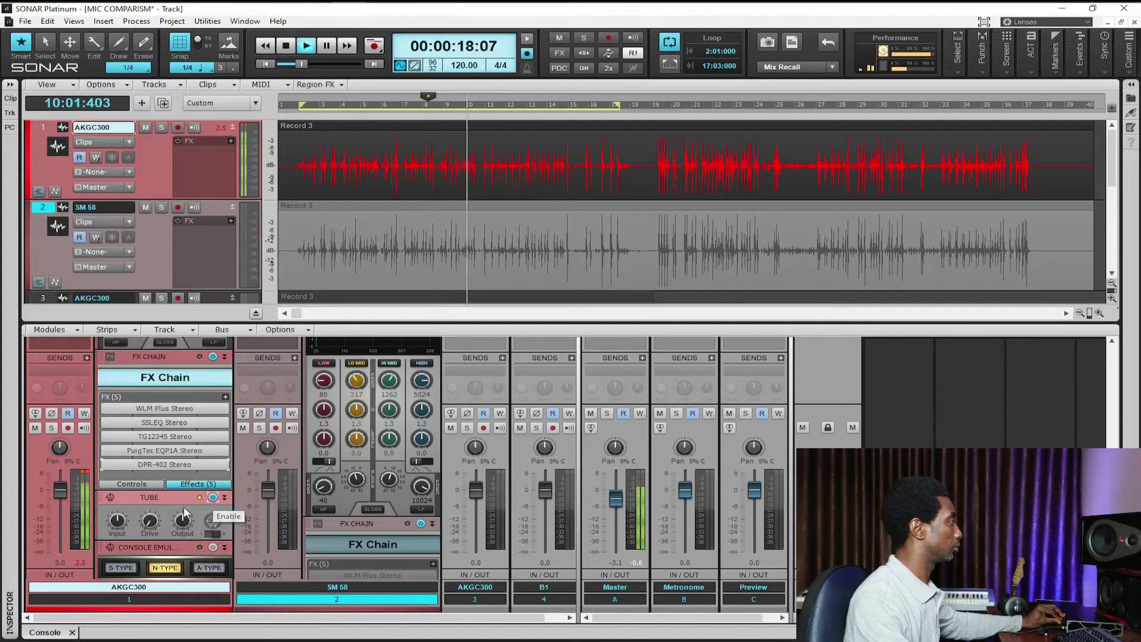
# Raise the Tube drive on the AKGC300 track and try the S-Type console emulation during playback
pyautogui.moveTo(150, 529); pyautogui.dragTo(149, 512)
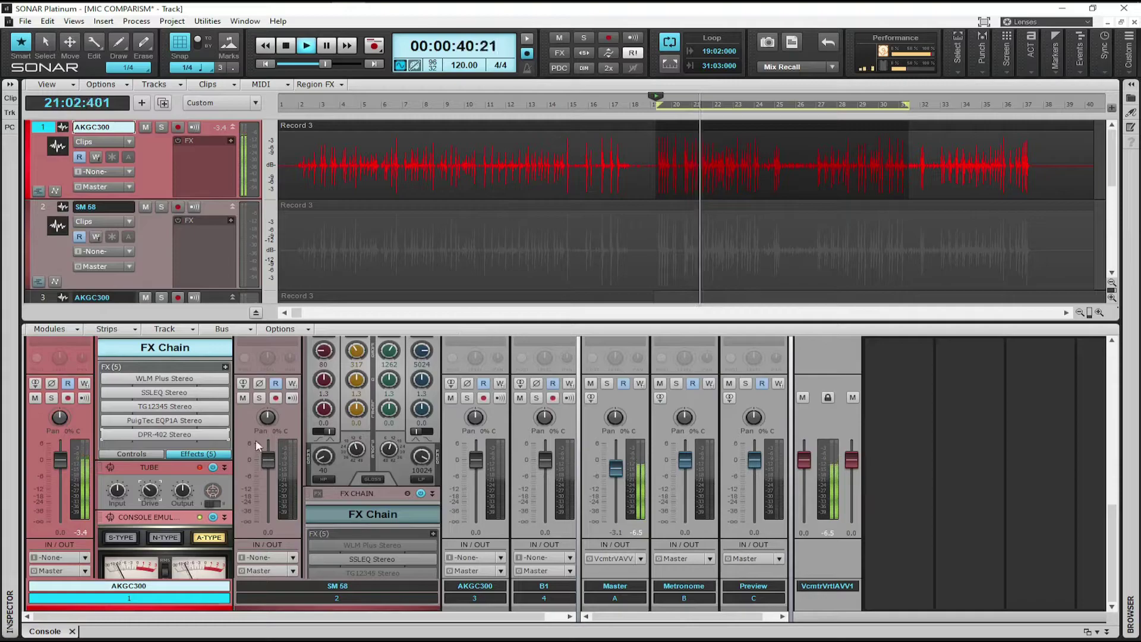
pyautogui.click(121, 537)
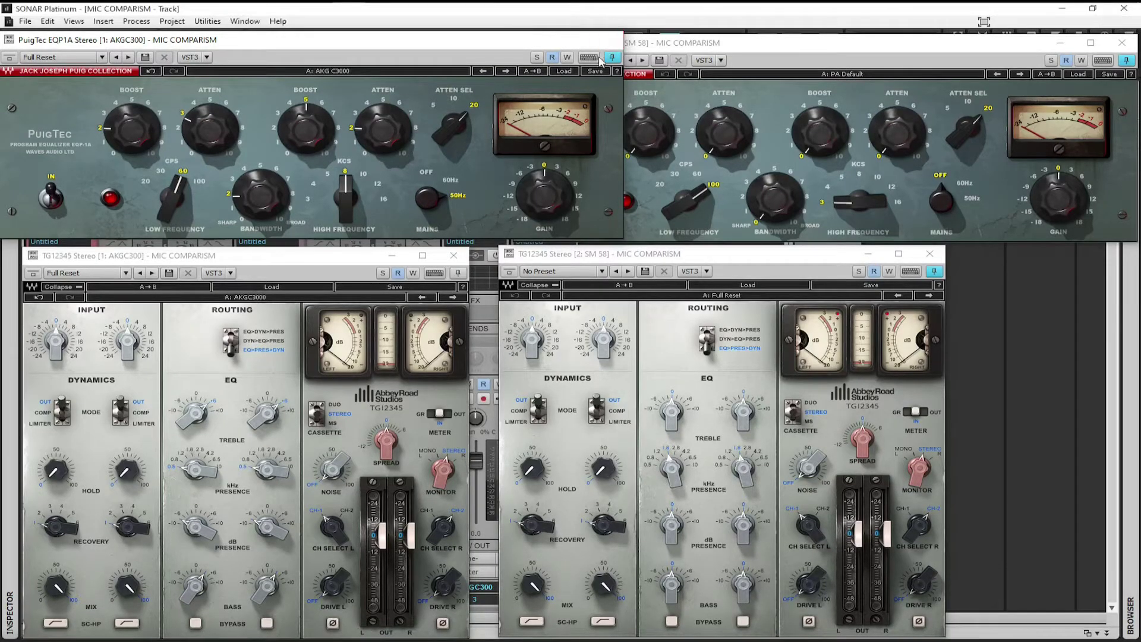
# Load the AKGC3000 user preset into the TG12345 on the SM 58 track, adjust its EQ during playback and close the plugin
pyautogui.click(616, 41)
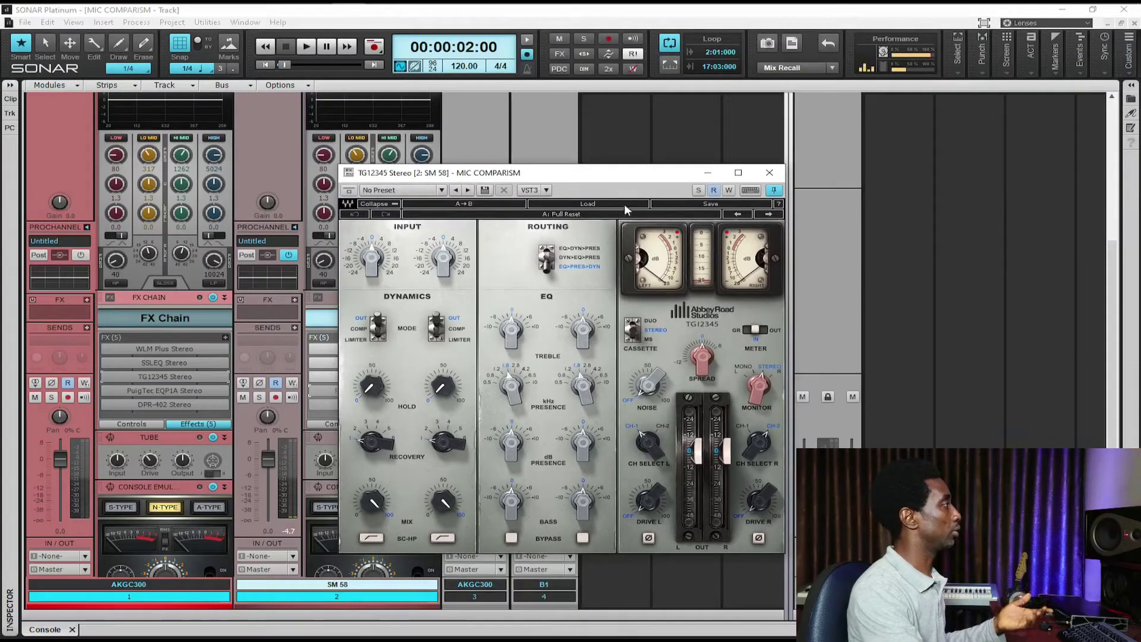
pyautogui.click(625, 206)
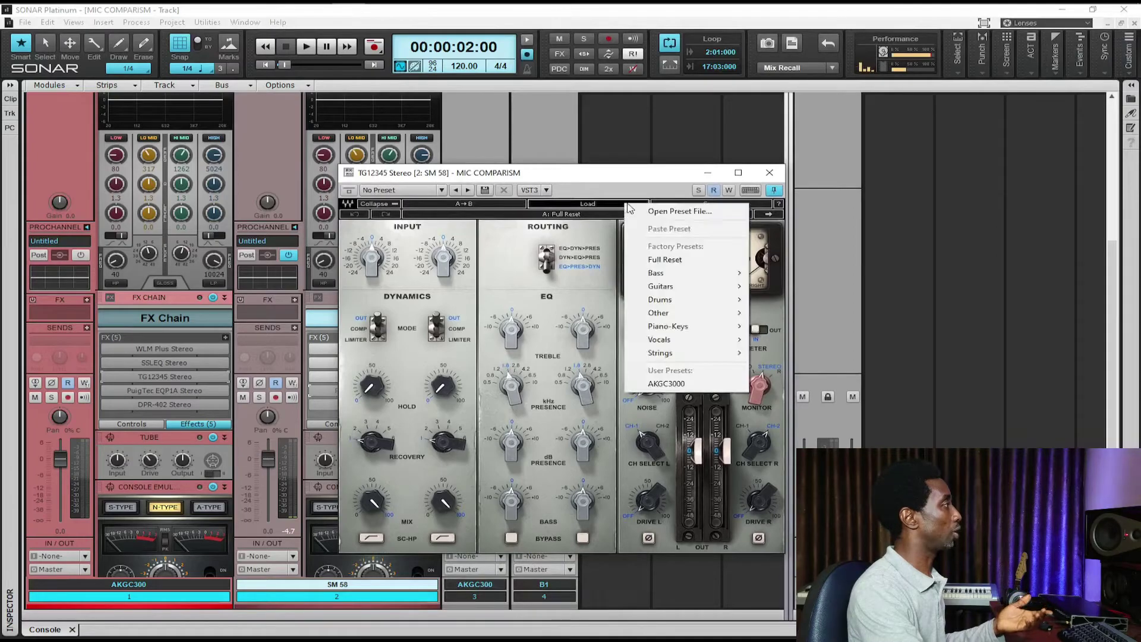
pyautogui.click(669, 384)
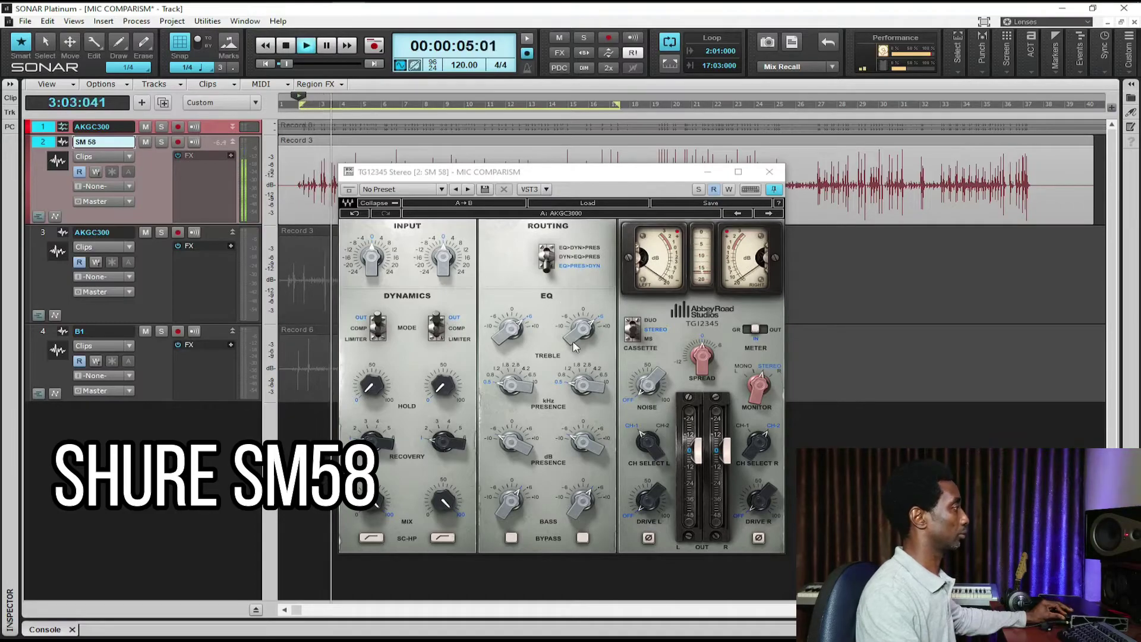
pyautogui.click(662, 431)
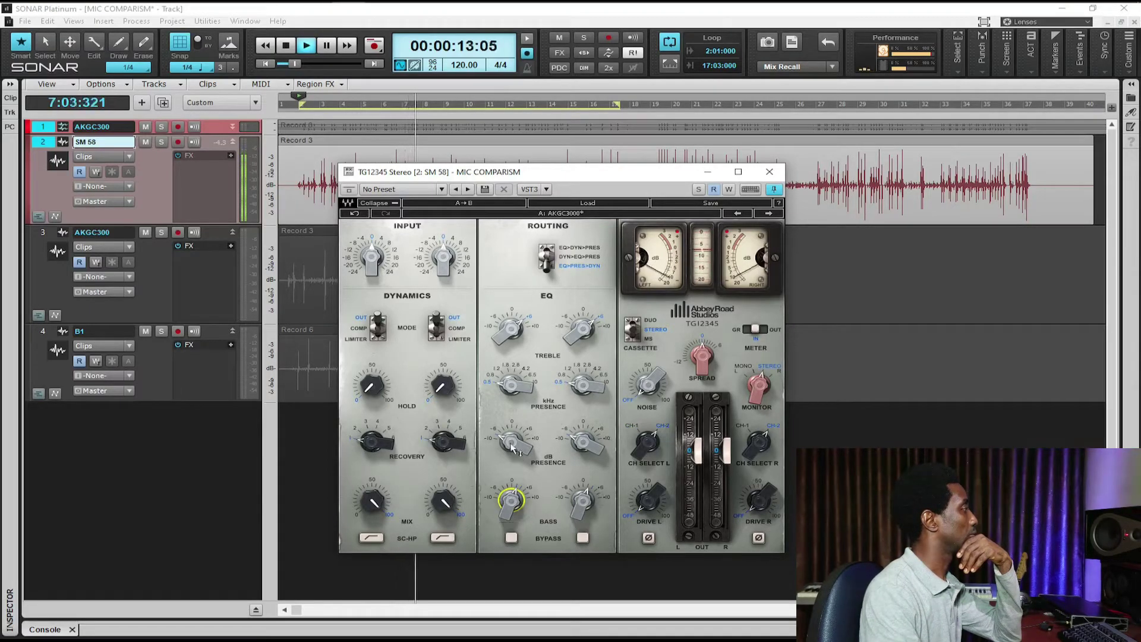
pyautogui.moveTo(512, 442)
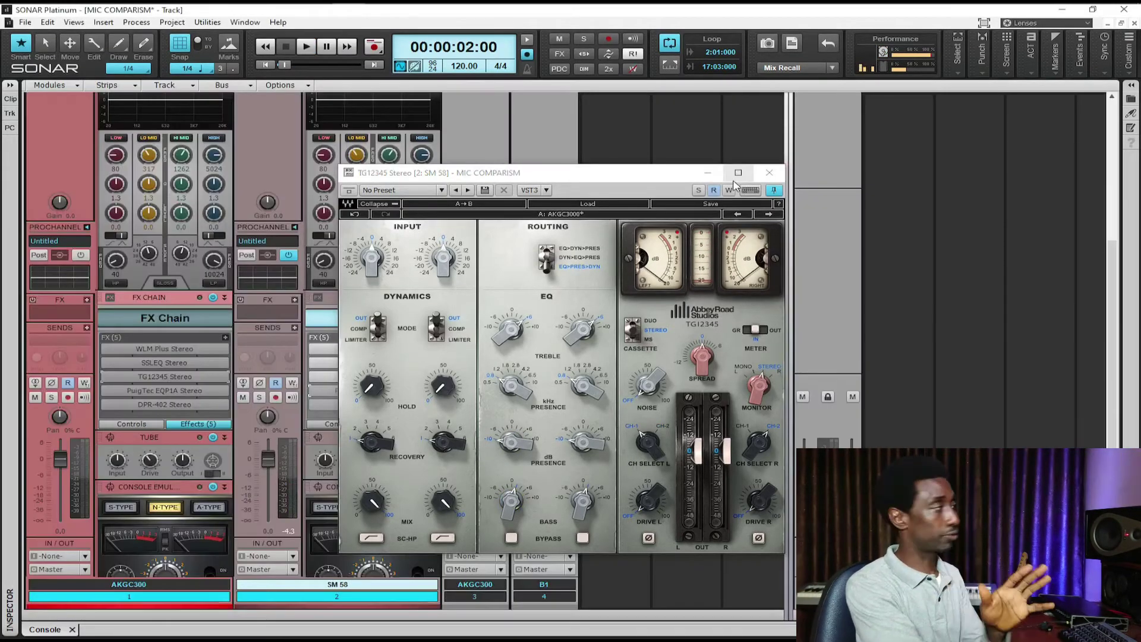
pyautogui.click(770, 172)
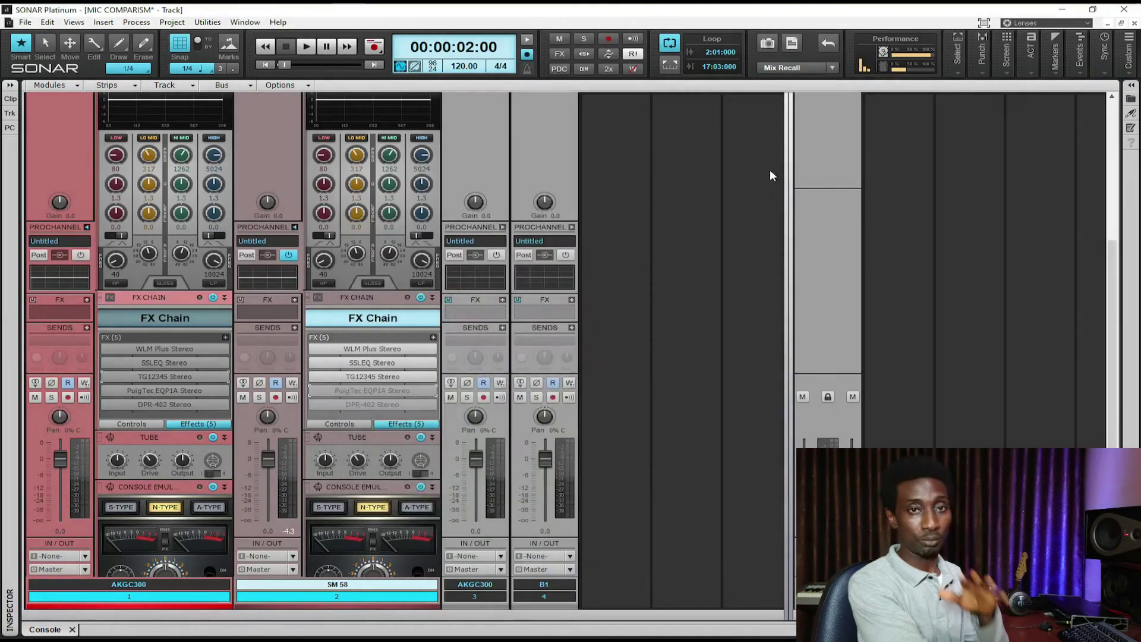
# Enable the PuigTec EQP1A on the SM 58 track with the AKG C3000 preset and set its low attenuation to 5
pyautogui.doubleClick(360, 391)
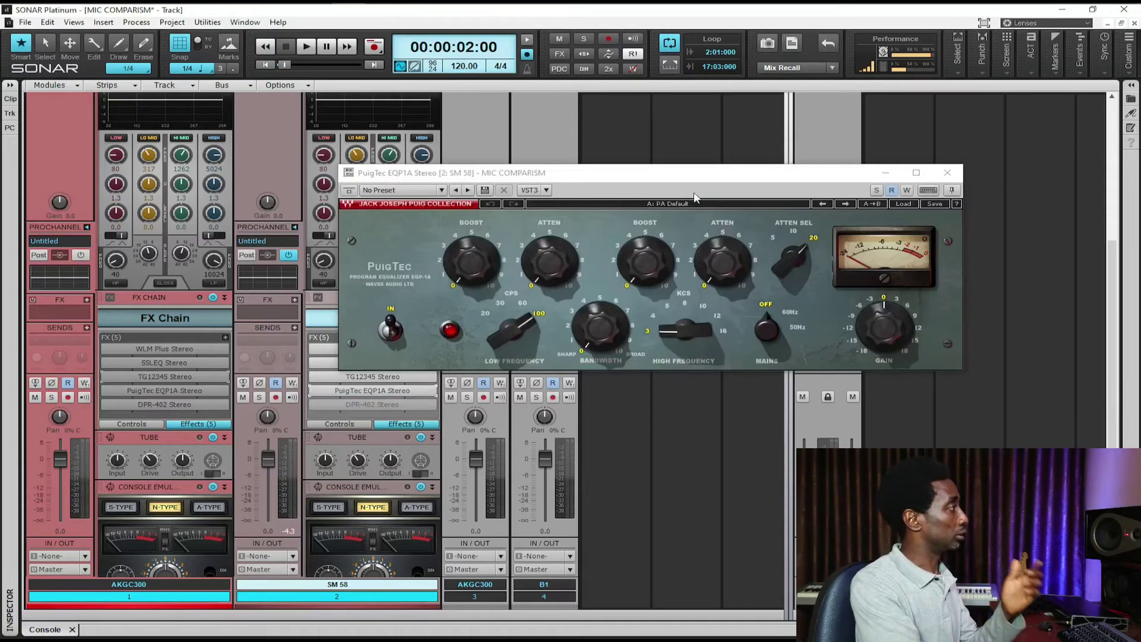
pyautogui.moveTo(717, 183); pyautogui.dragTo(642, 231)
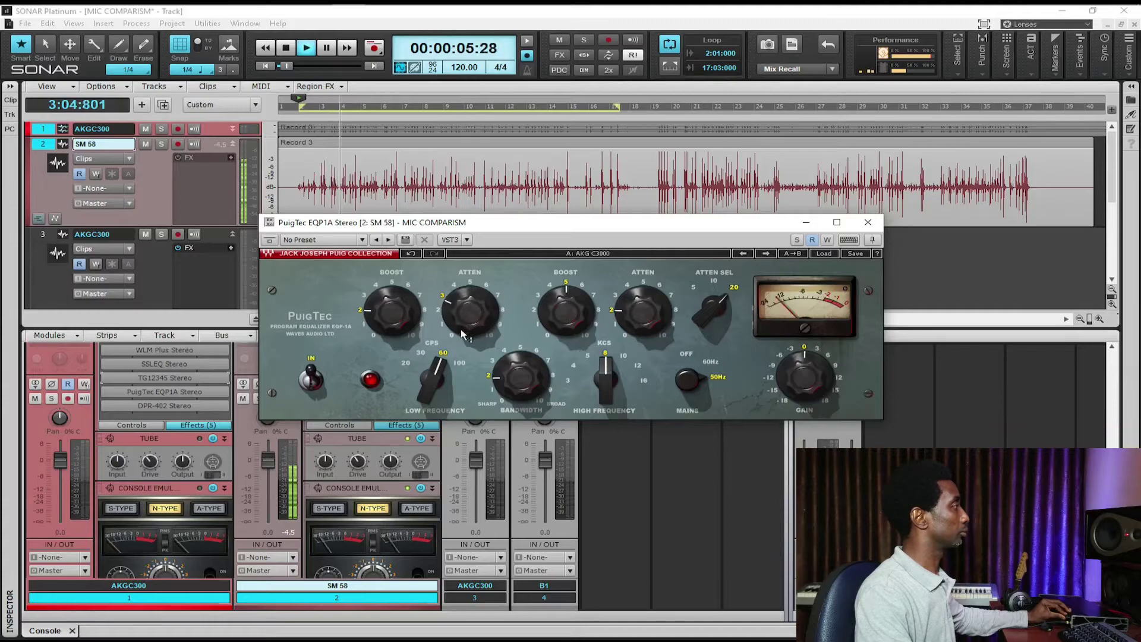
pyautogui.moveTo(470, 318); pyautogui.dragTo(470, 310)
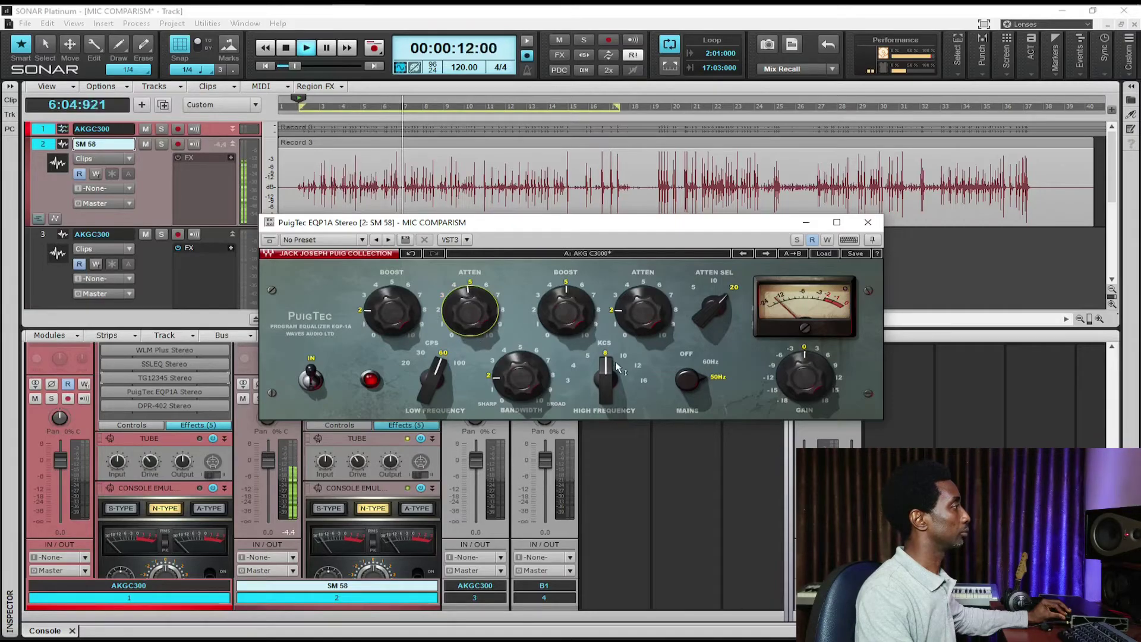
# Try a high boost of 10 at 12 KCS on the SM 58 PuigTec EQP1A, then restore boost 5 and 8 KCS
pyautogui.moveTo(575, 332); pyautogui.dragTo(575, 300)
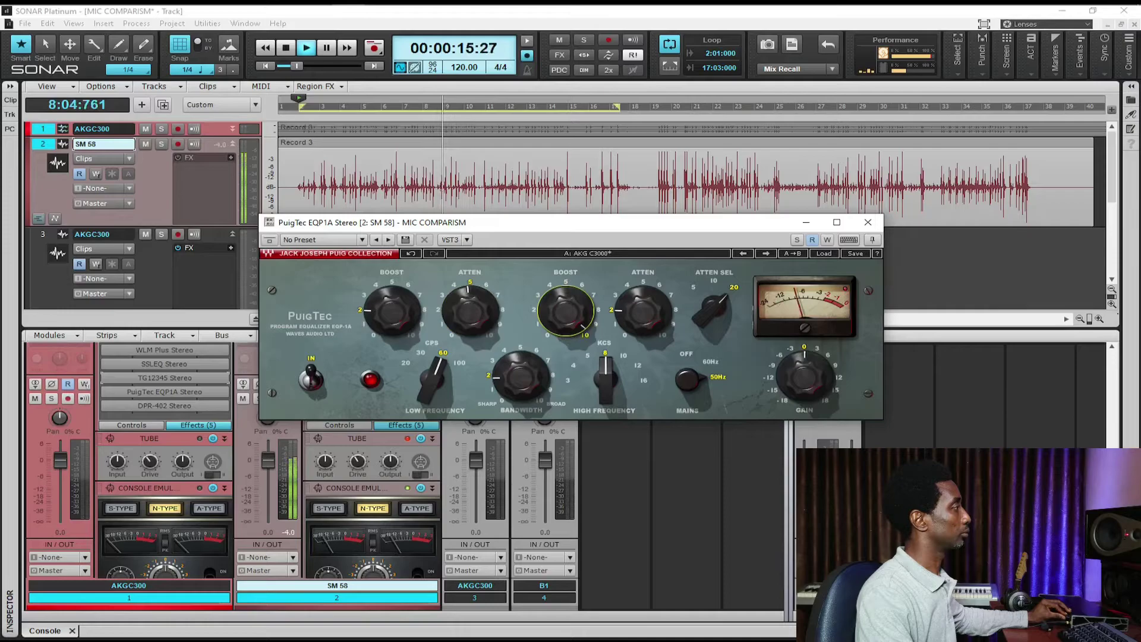
pyautogui.moveTo(605, 374); pyautogui.dragTo(605, 354)
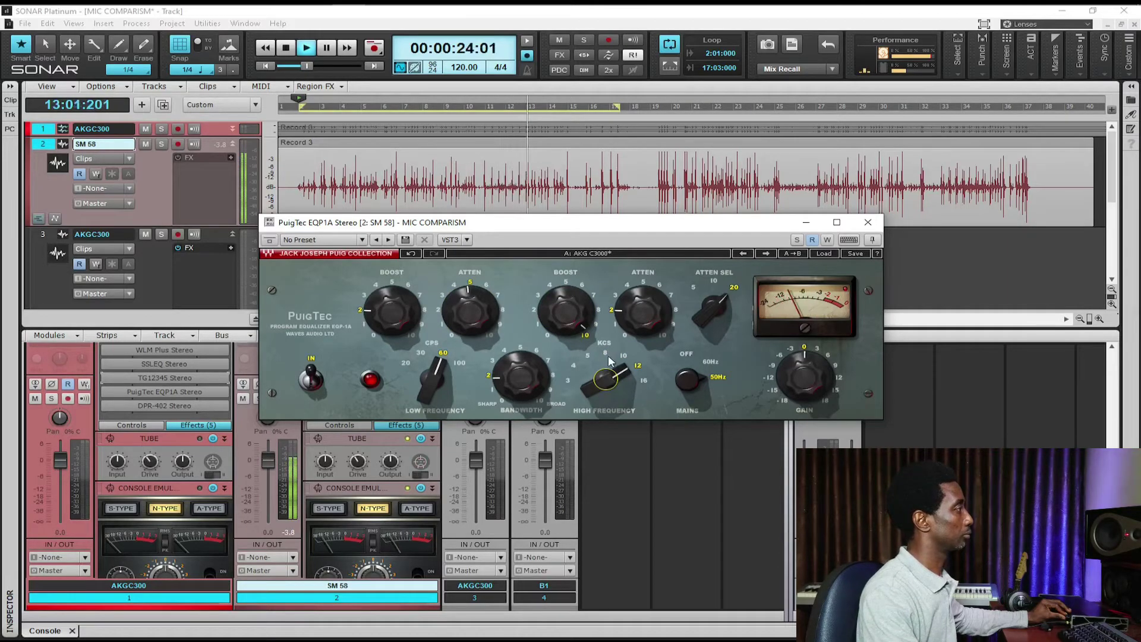
pyautogui.moveTo(575, 299); pyautogui.dragTo(574, 313)
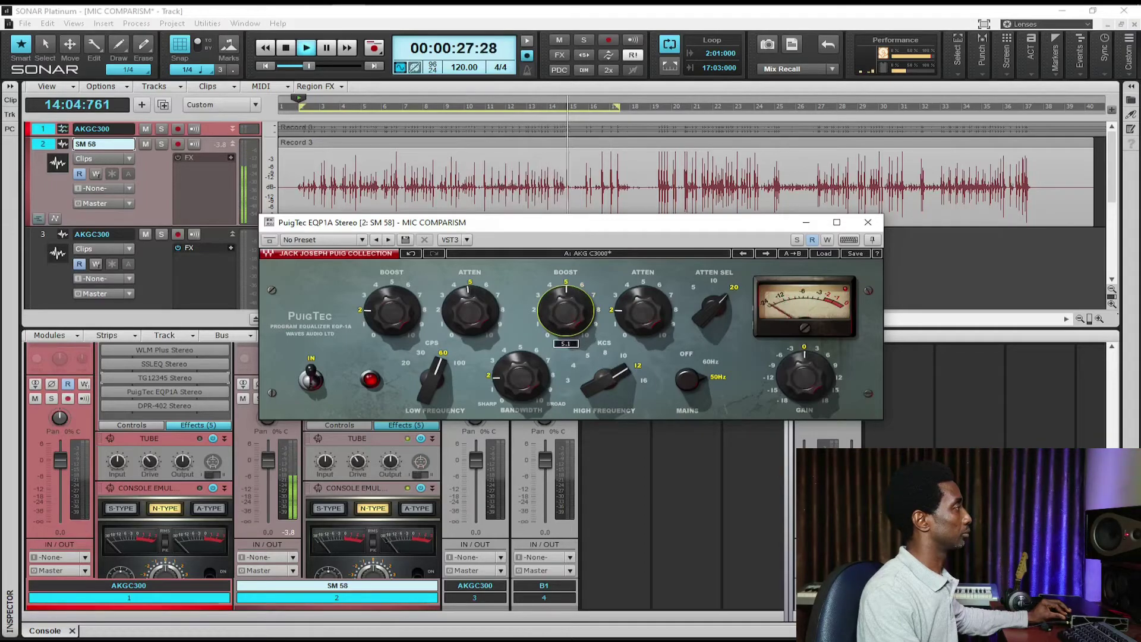
pyautogui.click(608, 359)
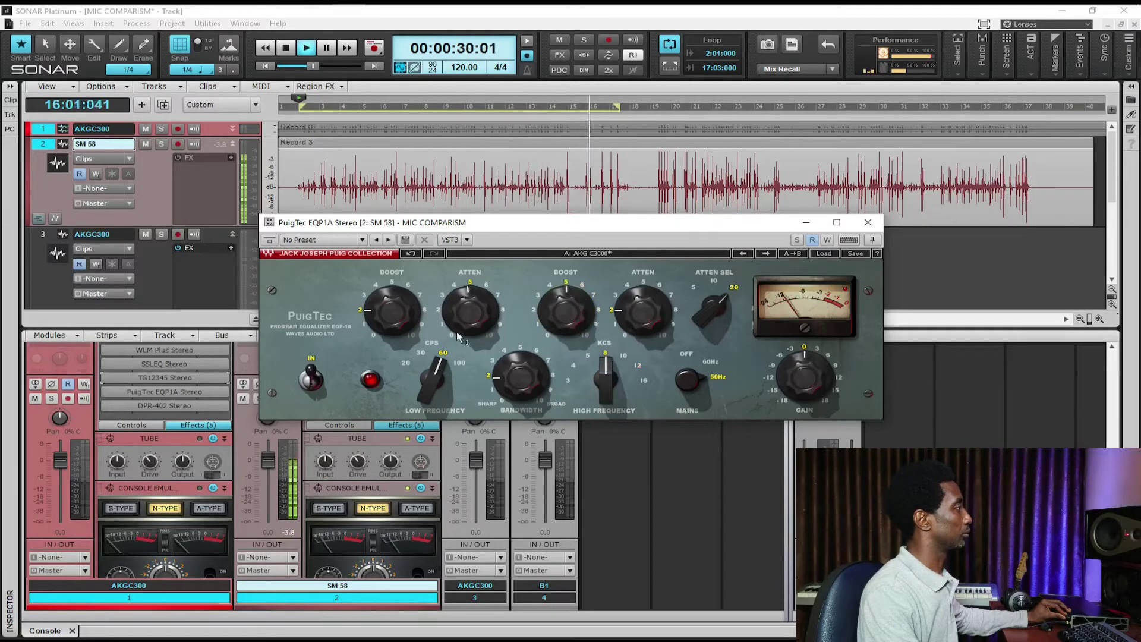
# Set the high-band attenuation of the SM 58 PuigTec EQP1A to about 3 and its high frequency to 10 KCS
pyautogui.moveTo(643, 309); pyautogui.dragTo(642, 311)
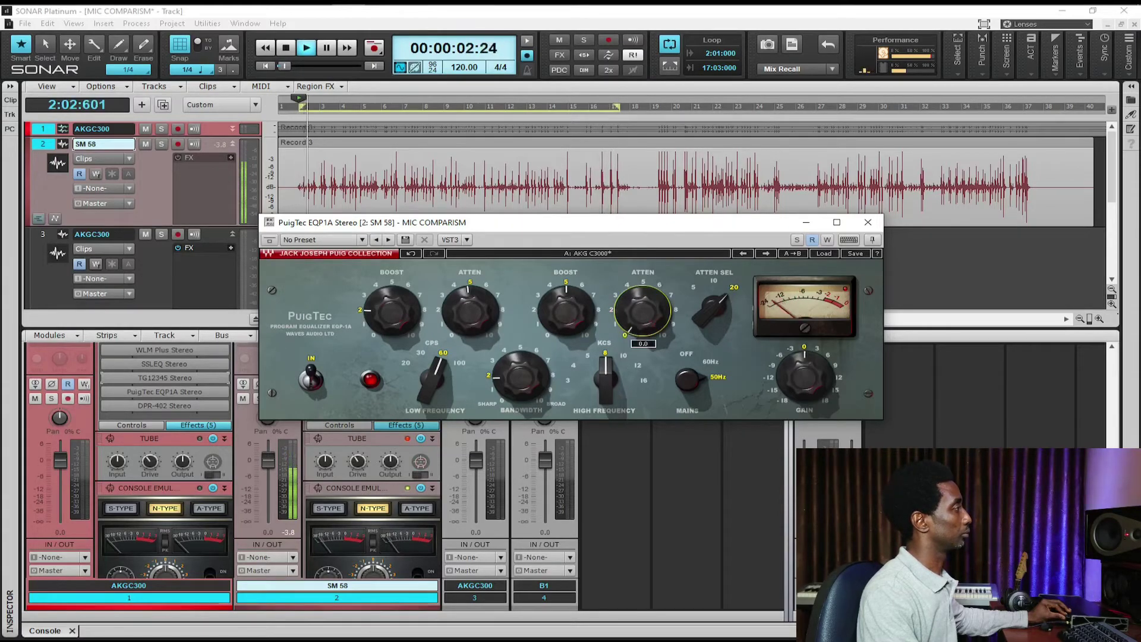
pyautogui.moveTo(643, 309); pyautogui.dragTo(643, 309)
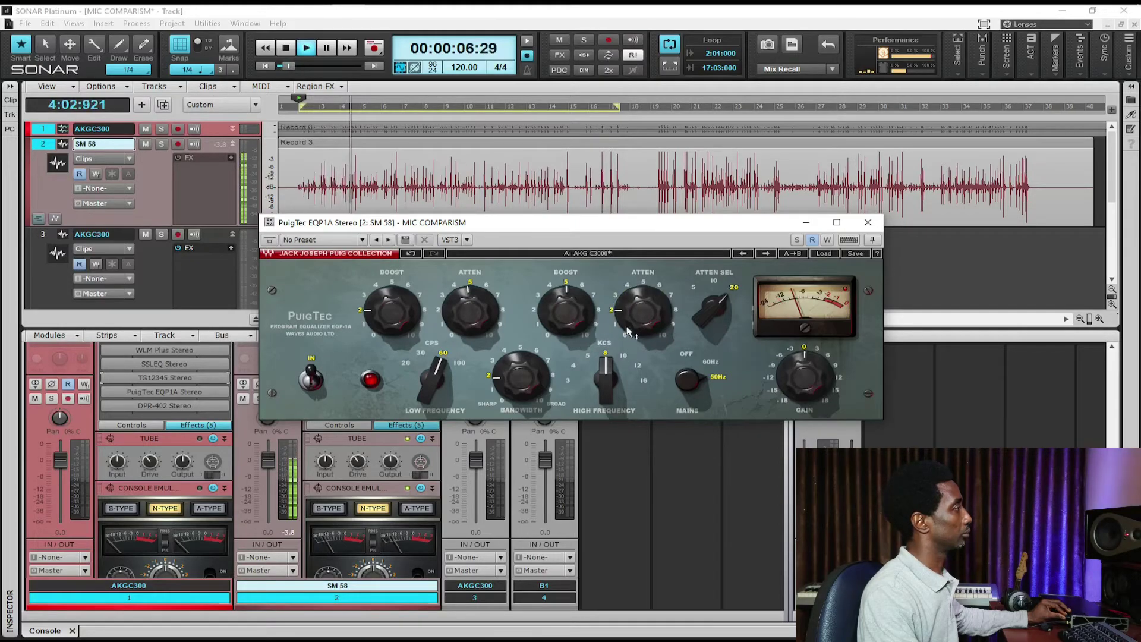
pyautogui.click(623, 361)
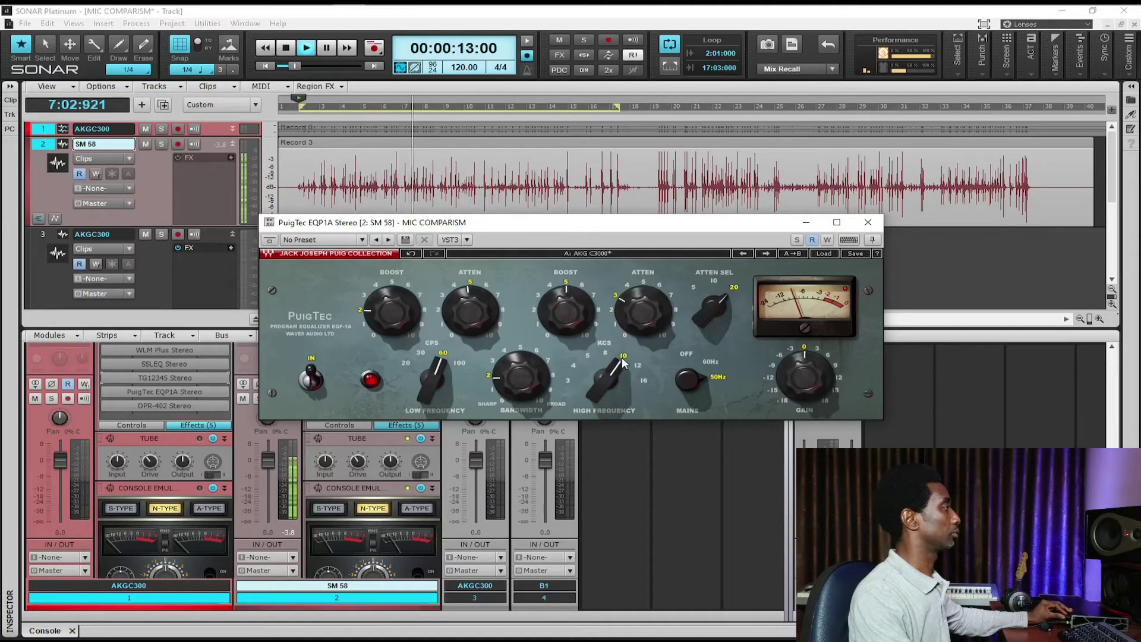
pyautogui.click(607, 355)
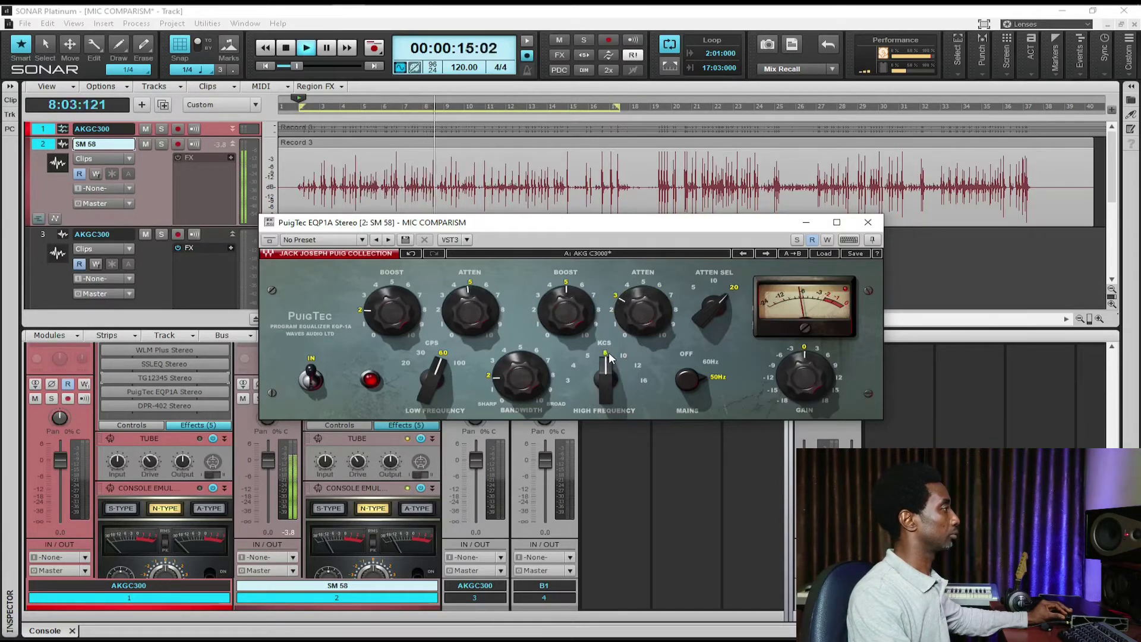
pyautogui.click(622, 359)
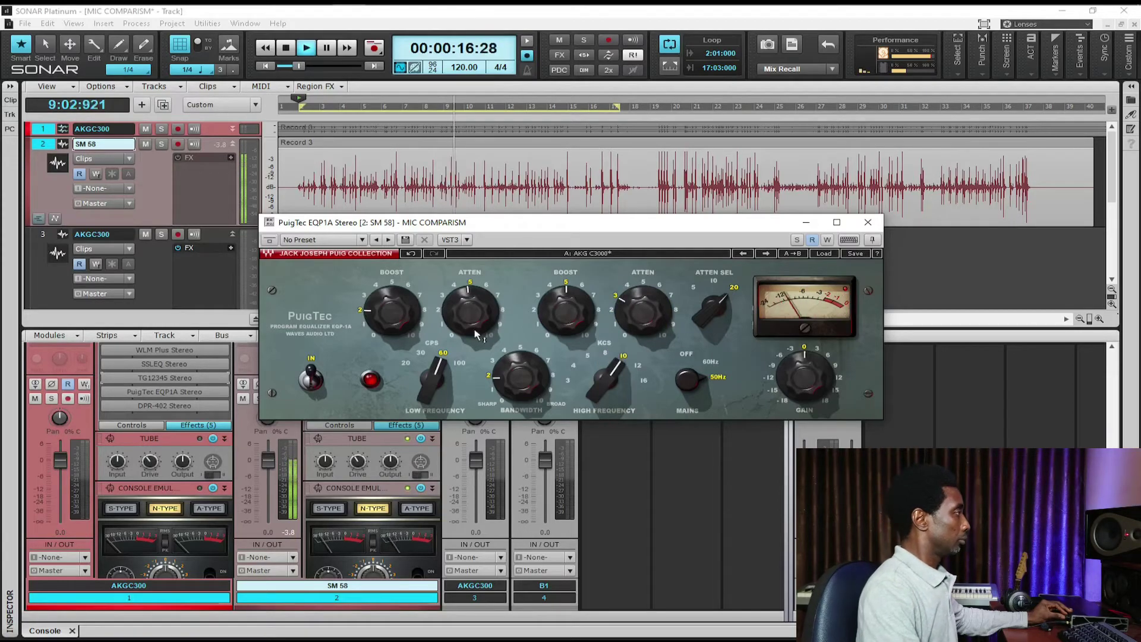
# Try a higher low attenuation on the SM 58 PuigTec EQP1A, return it to 5, and lower the low boost to about 1.4
pyautogui.moveTo(470, 309)
pyautogui.mouseDown()
pyautogui.moveTo(470, 280)
pyautogui.moveTo(470, 306)
pyautogui.mouseUp()
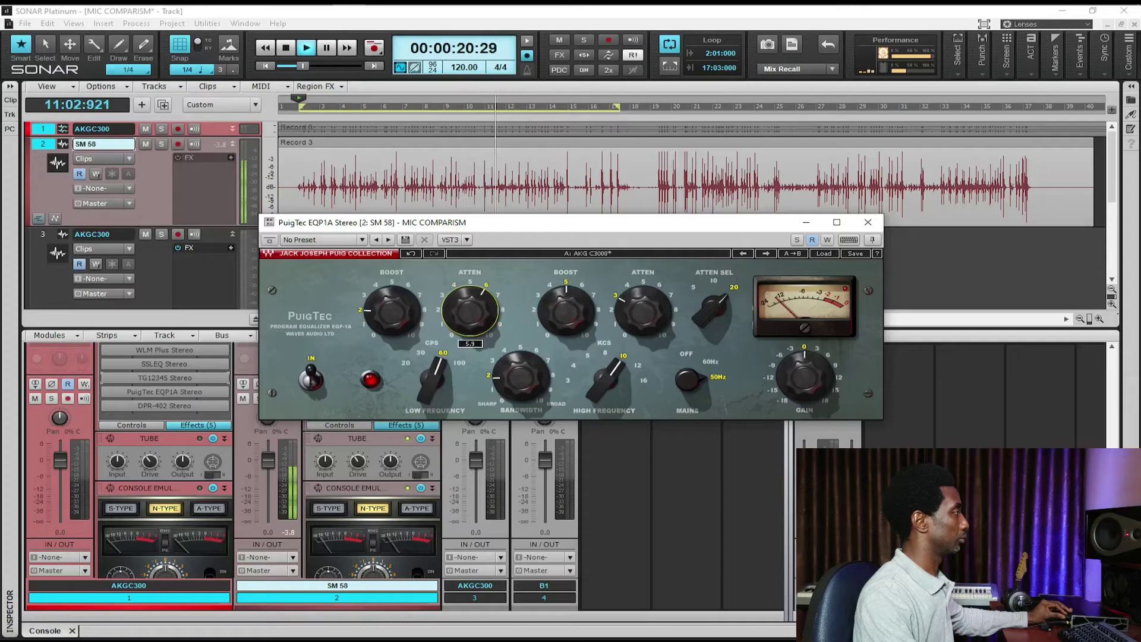
pyautogui.moveTo(472, 288); pyautogui.dragTo(472, 285)
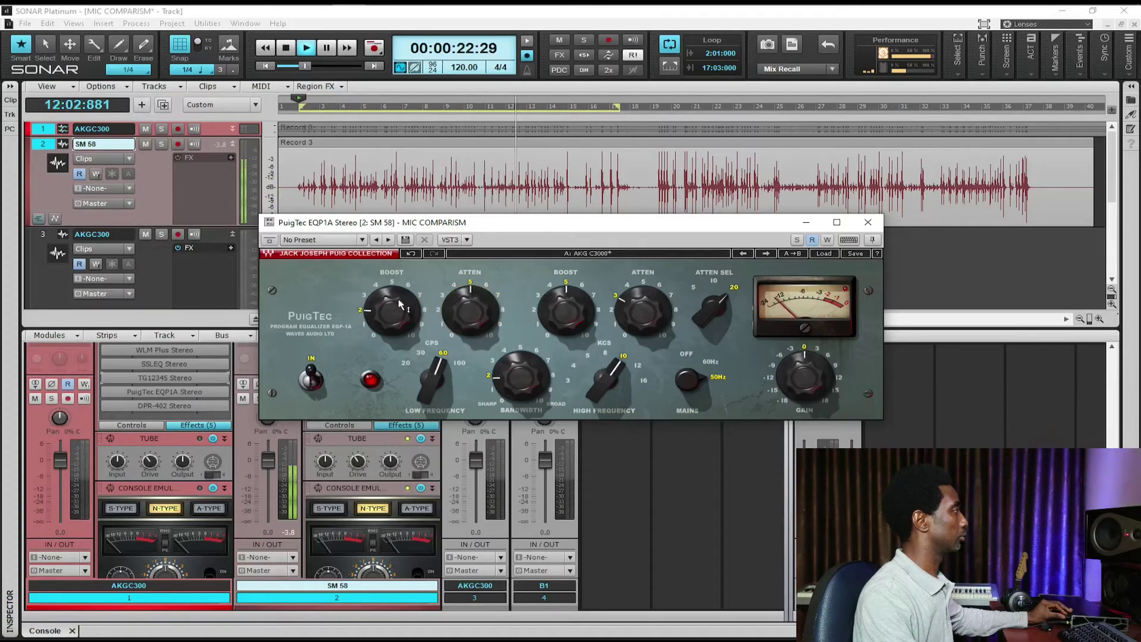
pyautogui.moveTo(393, 314); pyautogui.dragTo(393, 321)
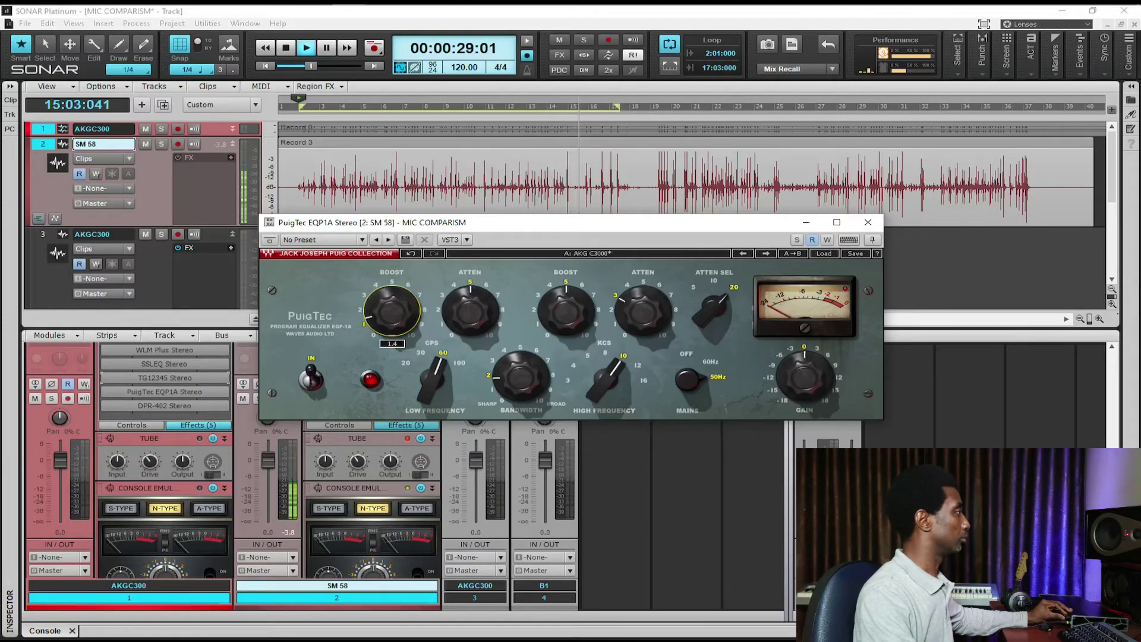
pyautogui.moveTo(457, 308); pyautogui.dragTo(465, 286)
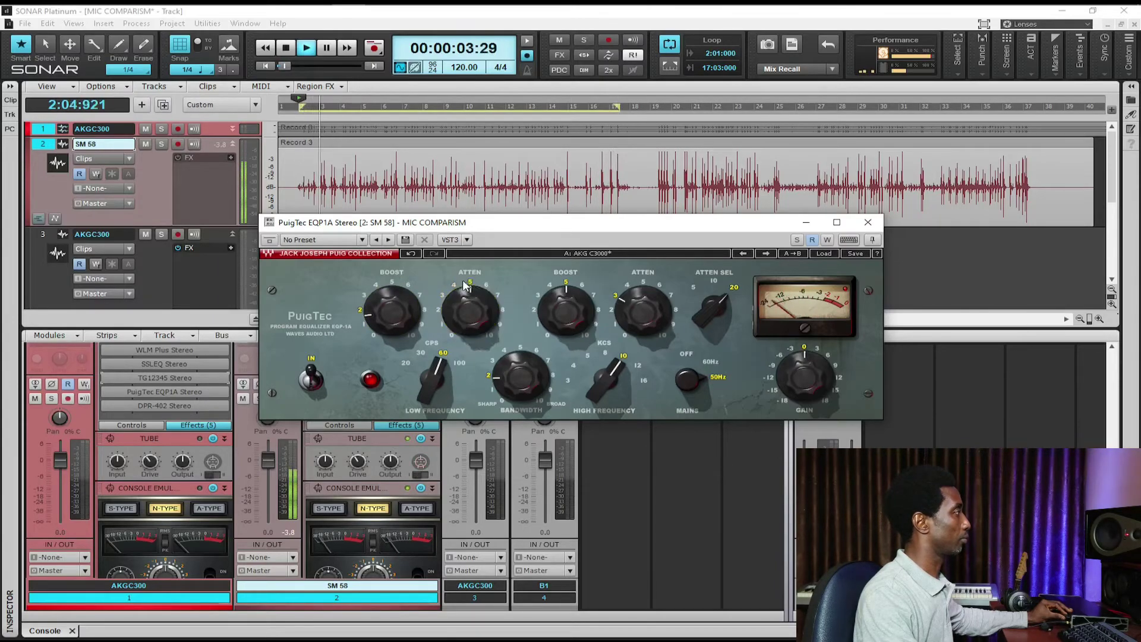
pyautogui.moveTo(392, 313); pyautogui.dragTo(377, 314)
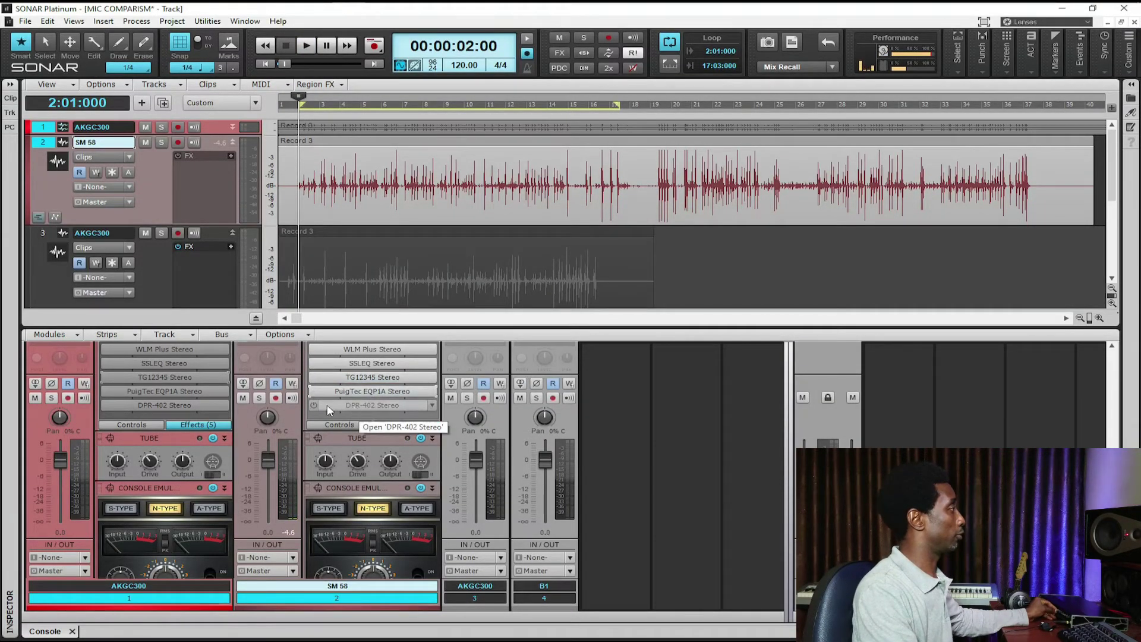
# Enable the DPR-402 Stereo compressor on the SM 58 track, raising its input gain and setting the threshold to about -10 during playback
pyautogui.doubleClick(354, 406)
pyautogui.press('space')
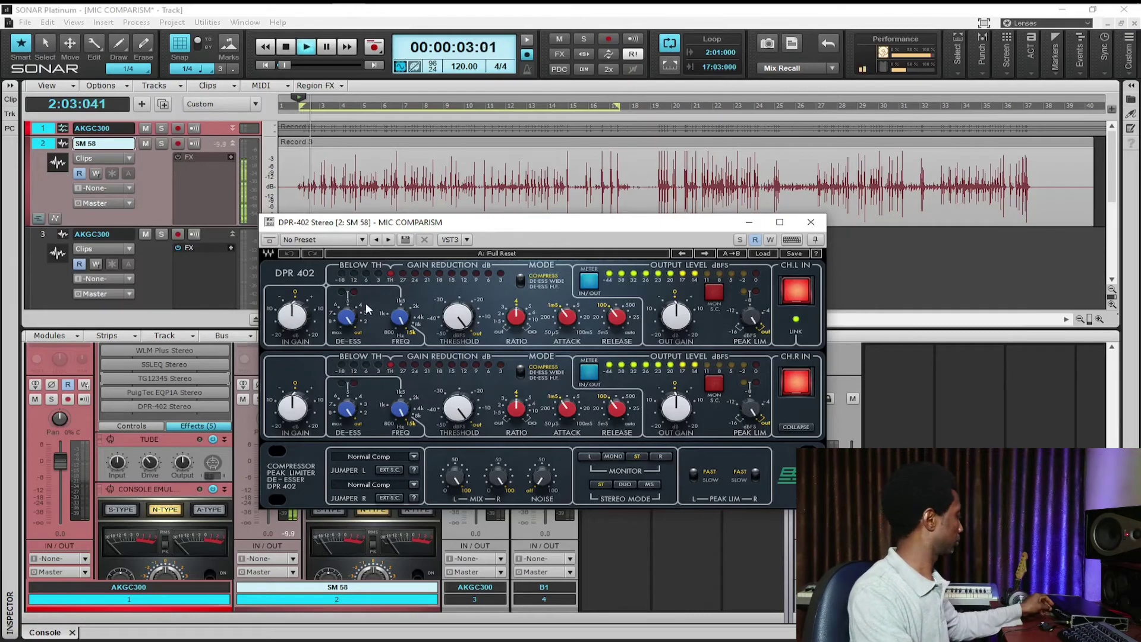
pyautogui.moveTo(293, 321); pyautogui.dragTo(294, 293)
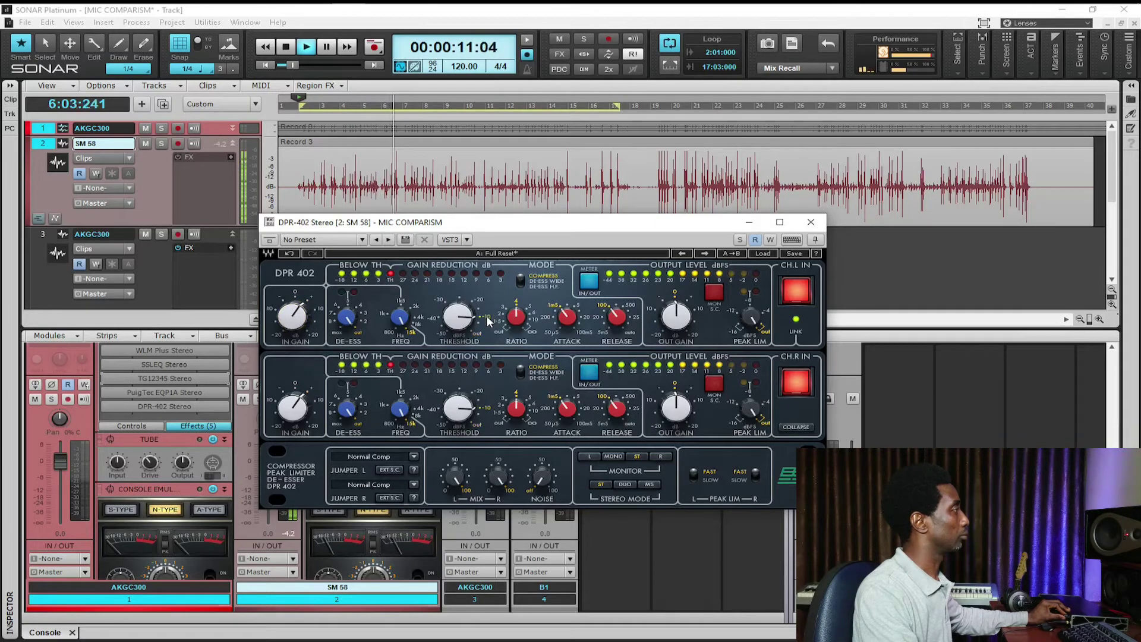
# Raise the release of the SM 58 track's DPR-402 to between 100 and 500, then close the compressor
pyautogui.press('d')
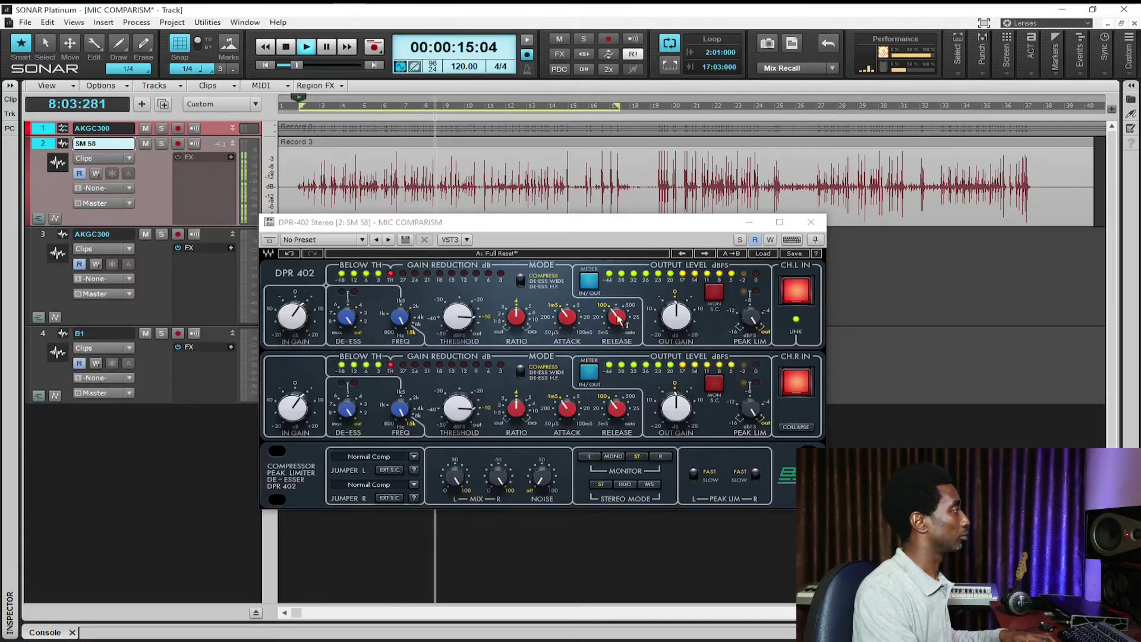
pyautogui.moveTo(618, 319)
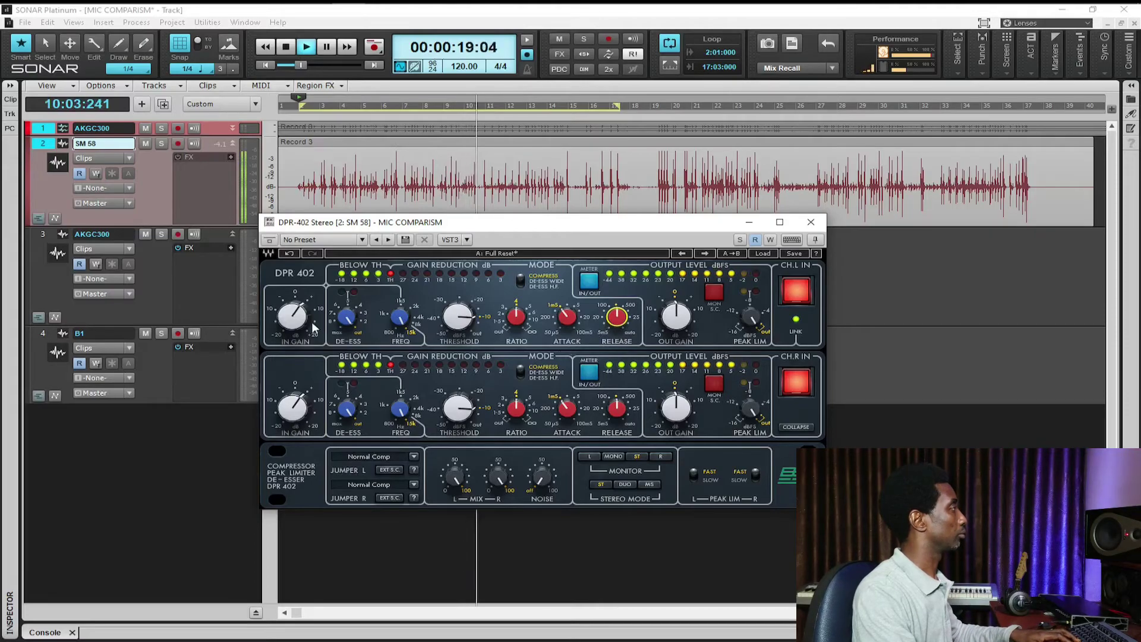
pyautogui.moveTo(300, 321)
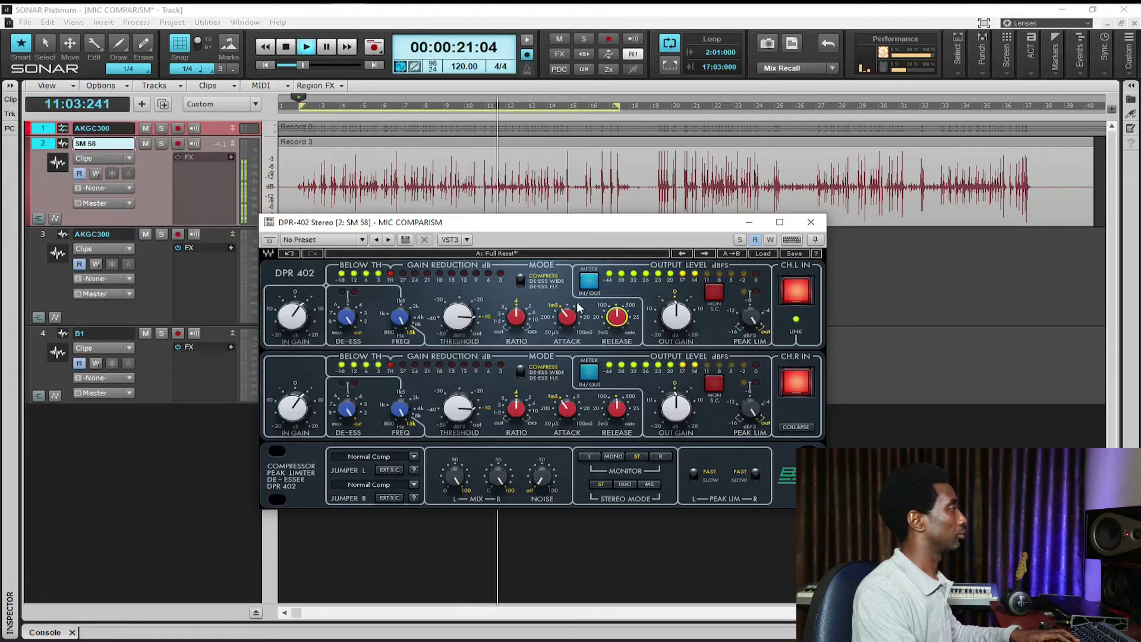
pyautogui.click(812, 225)
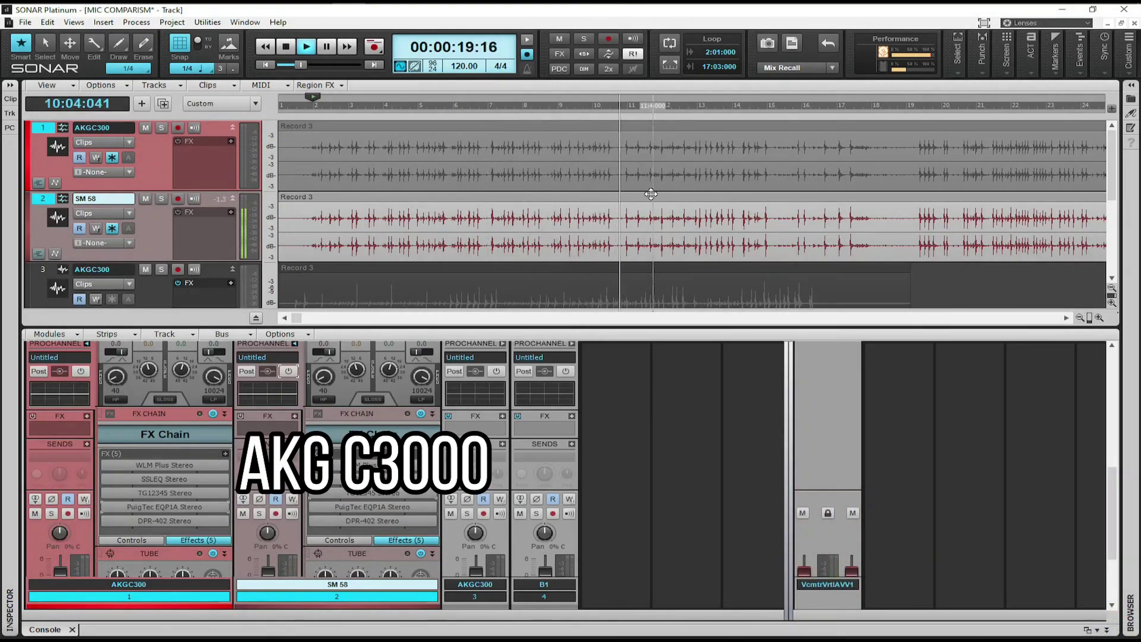
# Alternate playback between the AKGC300 and SM 58 tracks to compare the processed recordings
pyautogui.press('q')
pyautogui.press('q')
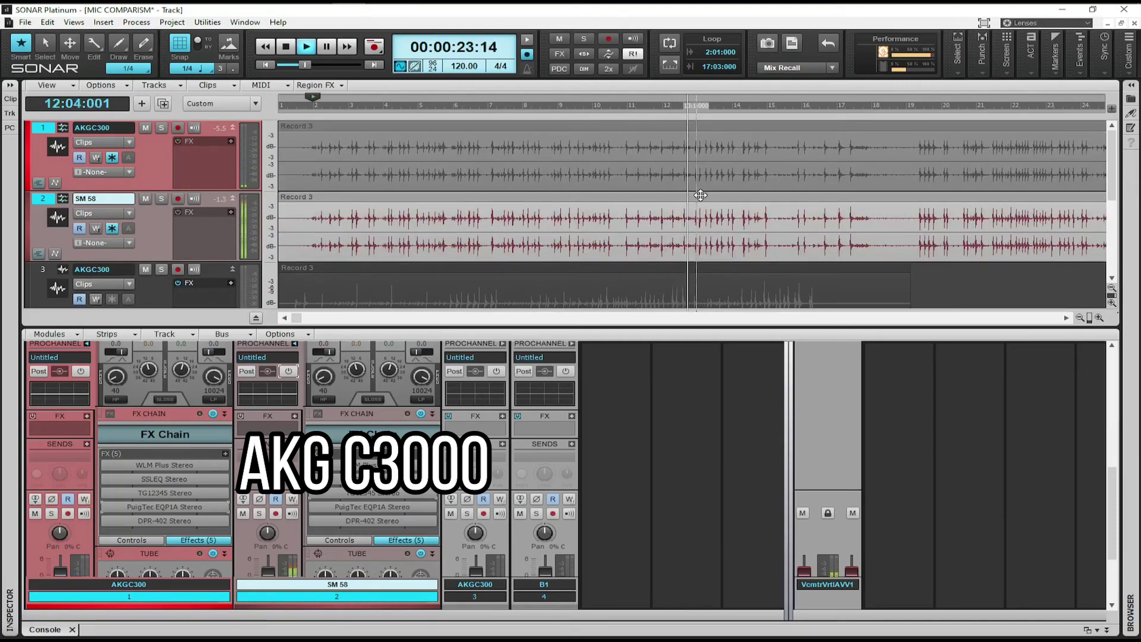
pyautogui.press('q')
pyautogui.press('q')
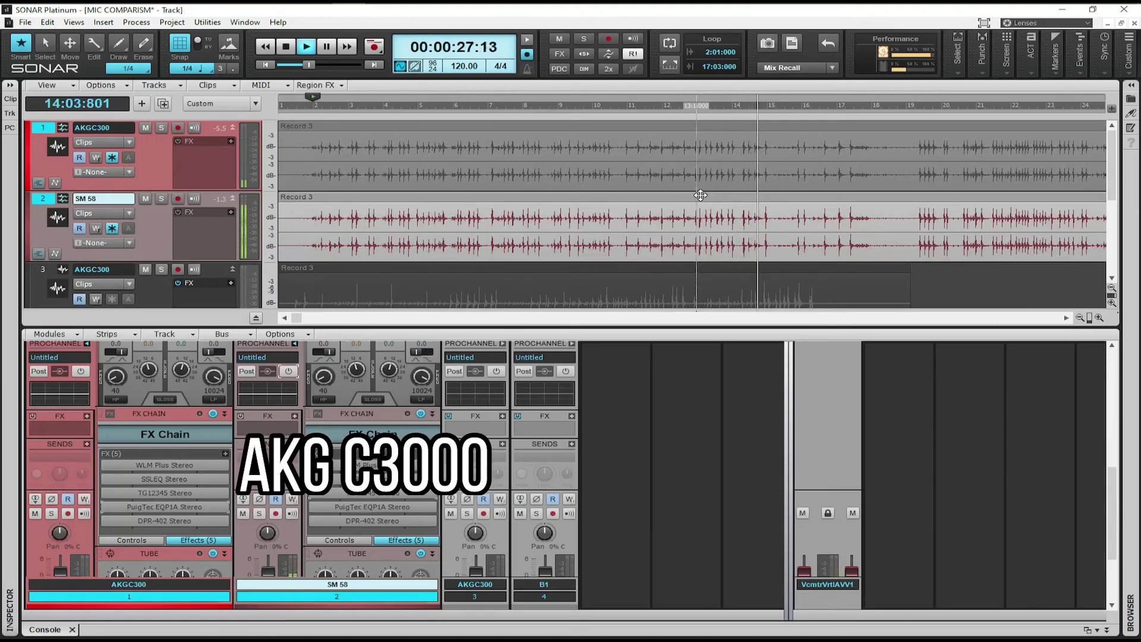
pyautogui.press('q')
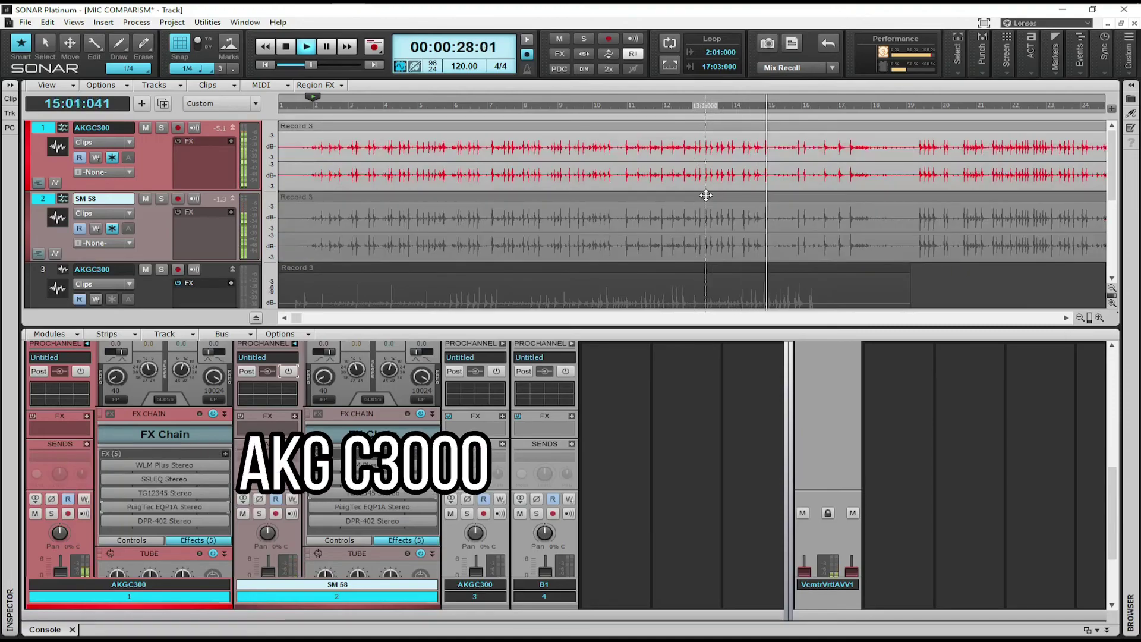
# Compare both tracks on the passages starting at measures 19, 27 and 33, switching which track is heard
pyautogui.click(915, 107)
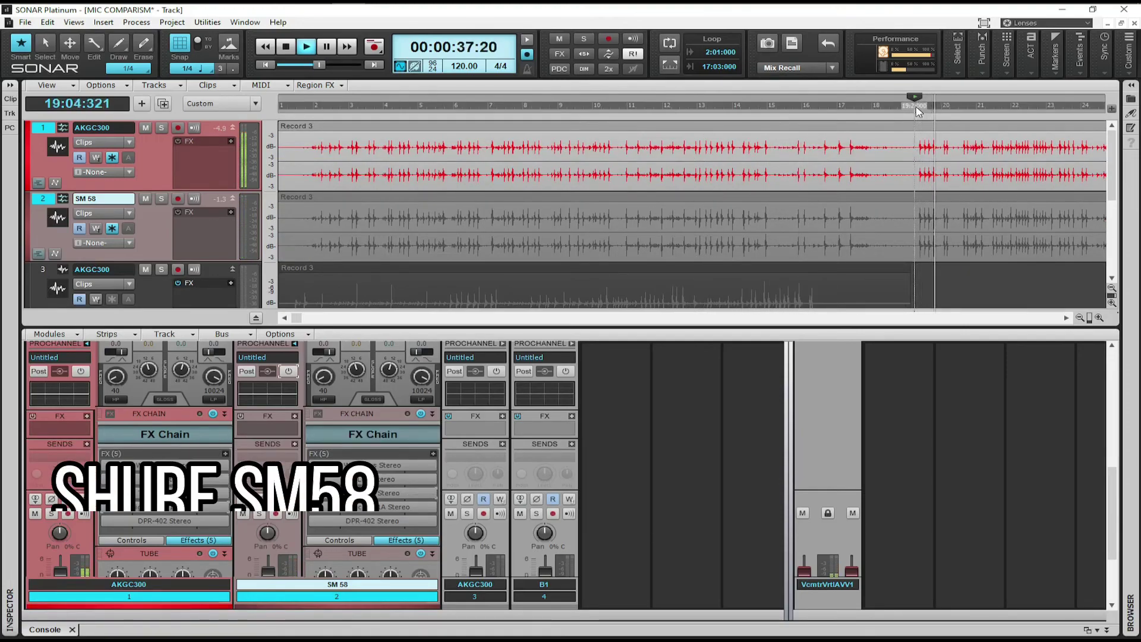
pyautogui.press('q')
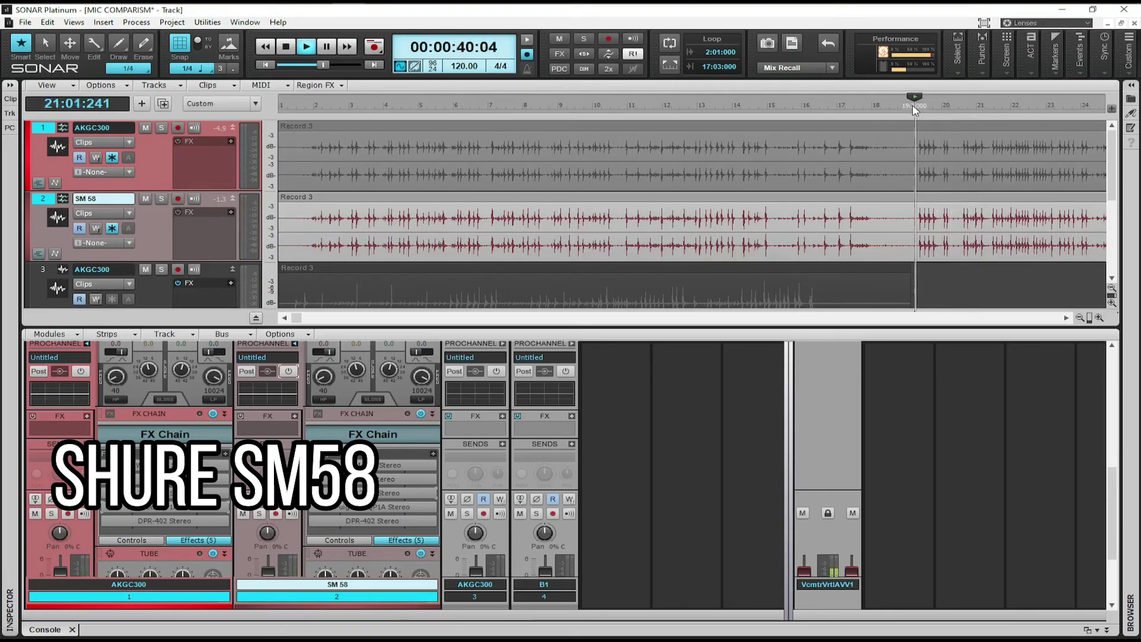
pyautogui.click(915, 110)
pyautogui.press('q')
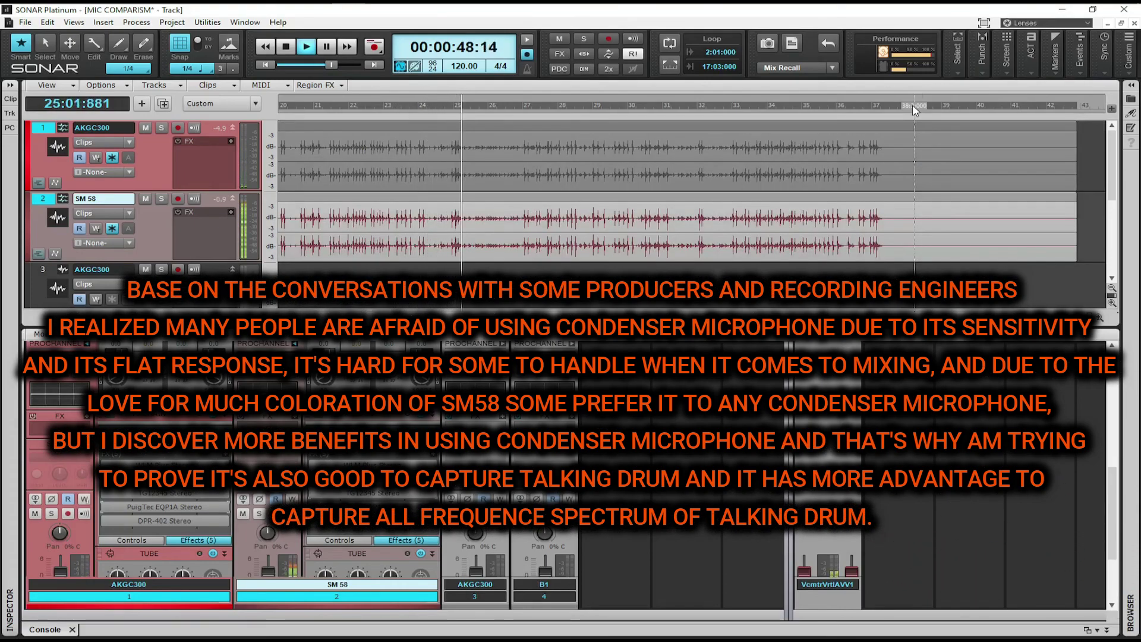
pyautogui.click(522, 109)
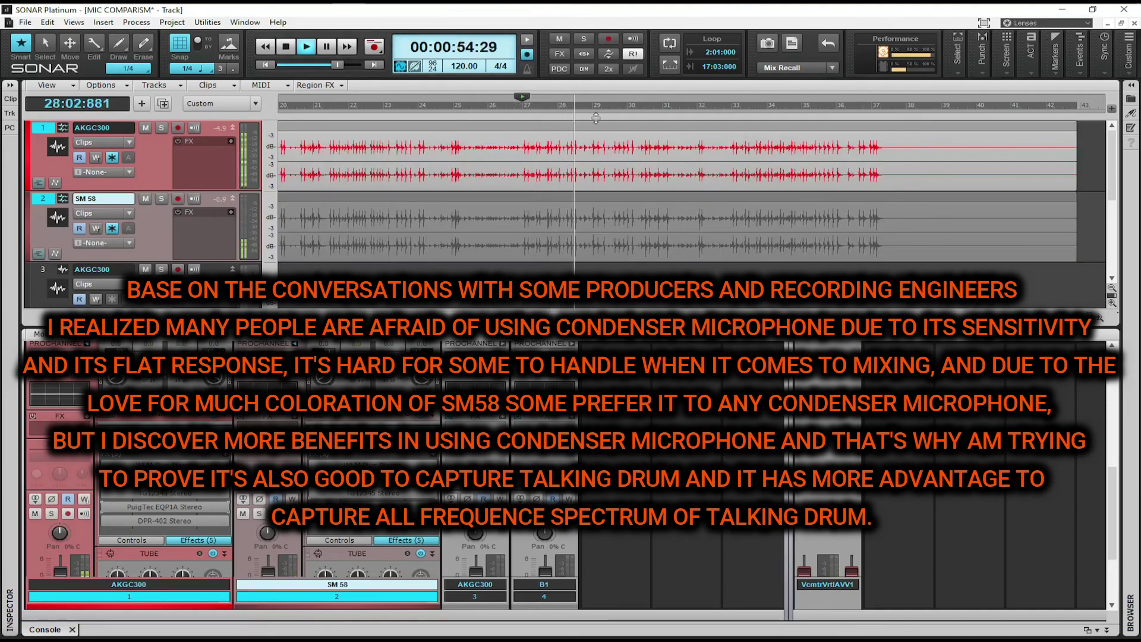
pyautogui.click(731, 107)
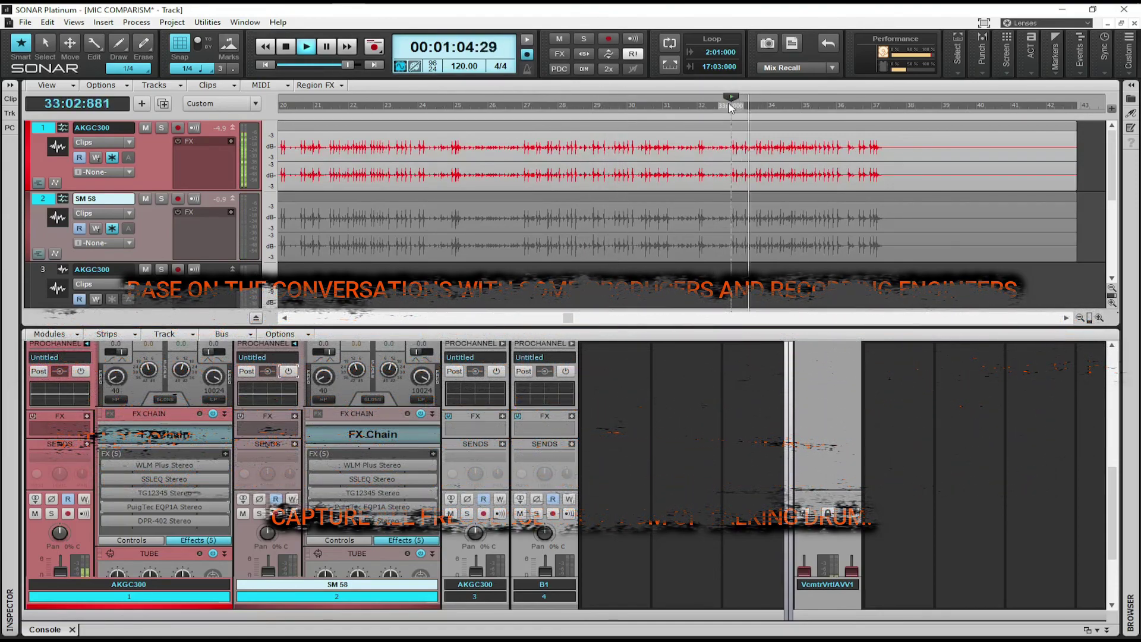